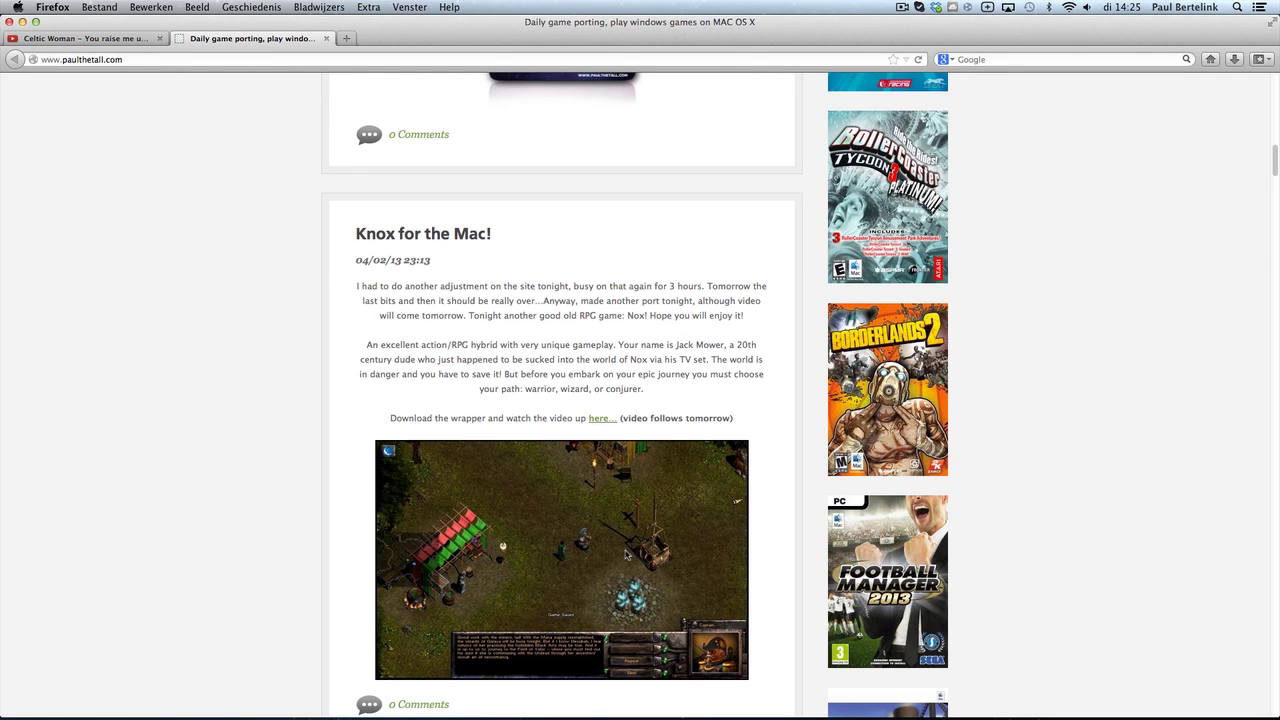
- Browse the paulthetall.com blog posts, then go to the MAC Game Ports page
scroll(625, 553, down, 5)
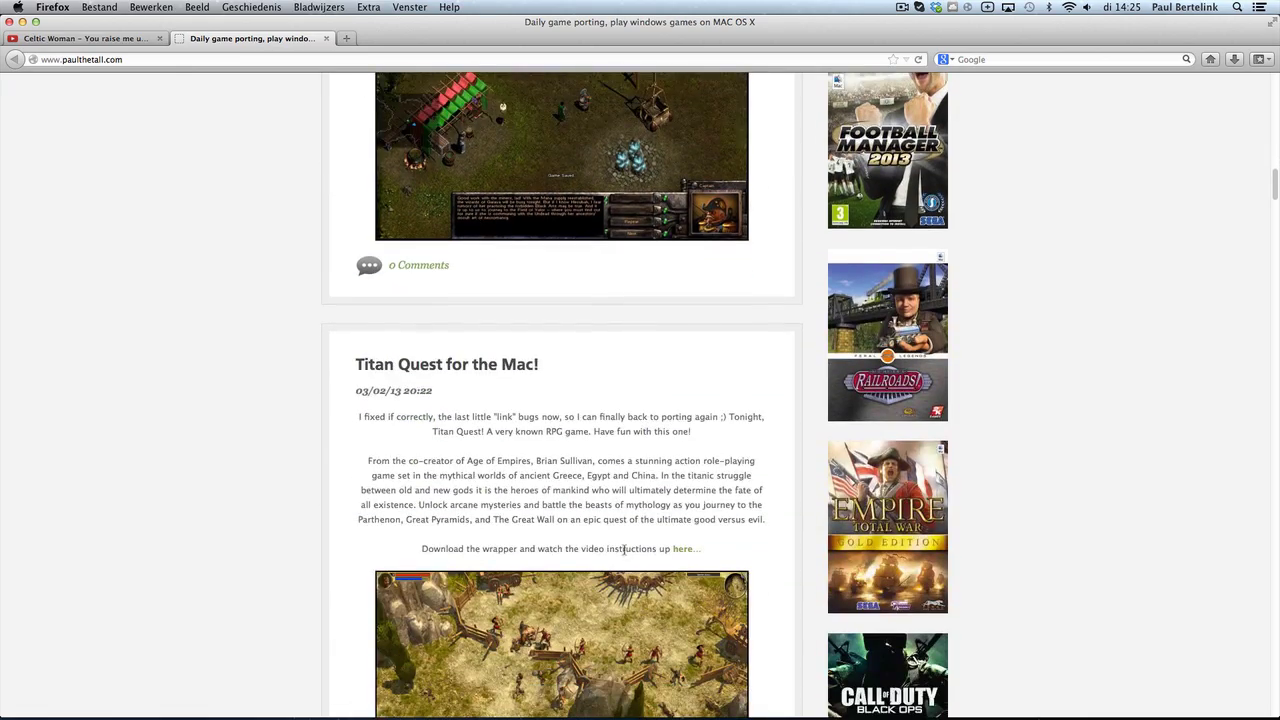
scroll(623, 549, up, 6)
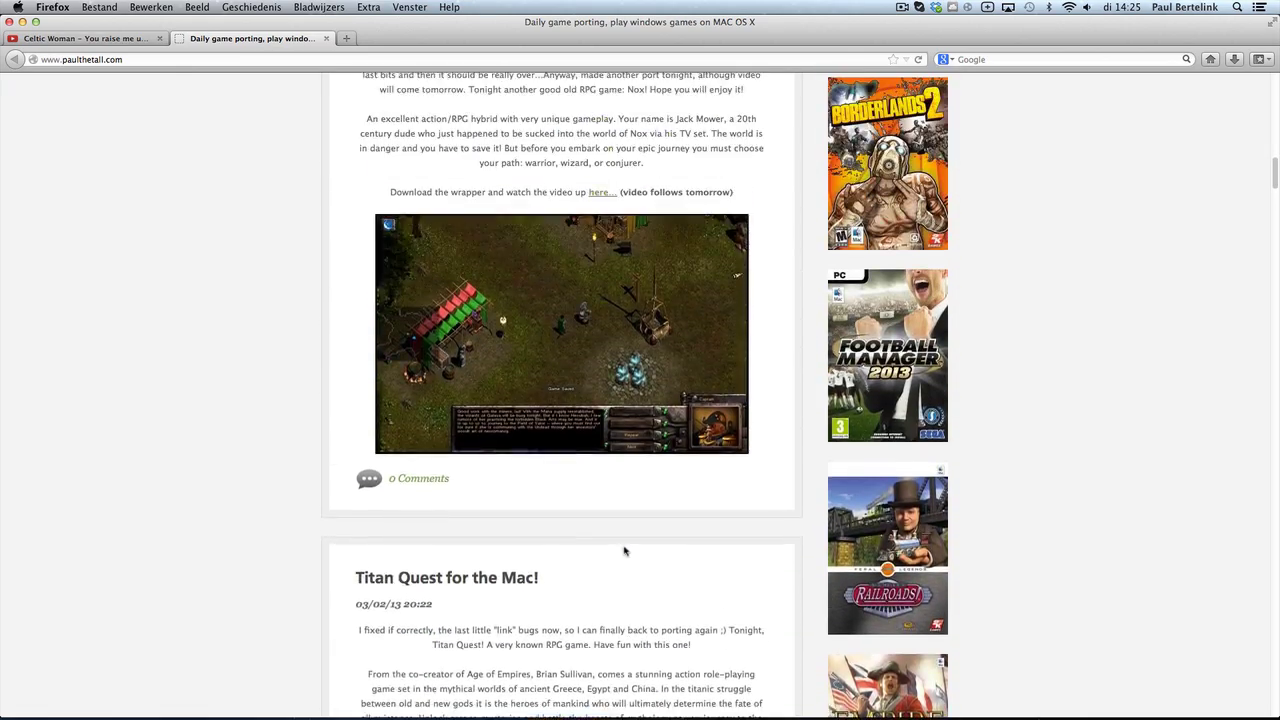
scroll(623, 549, up, 9)
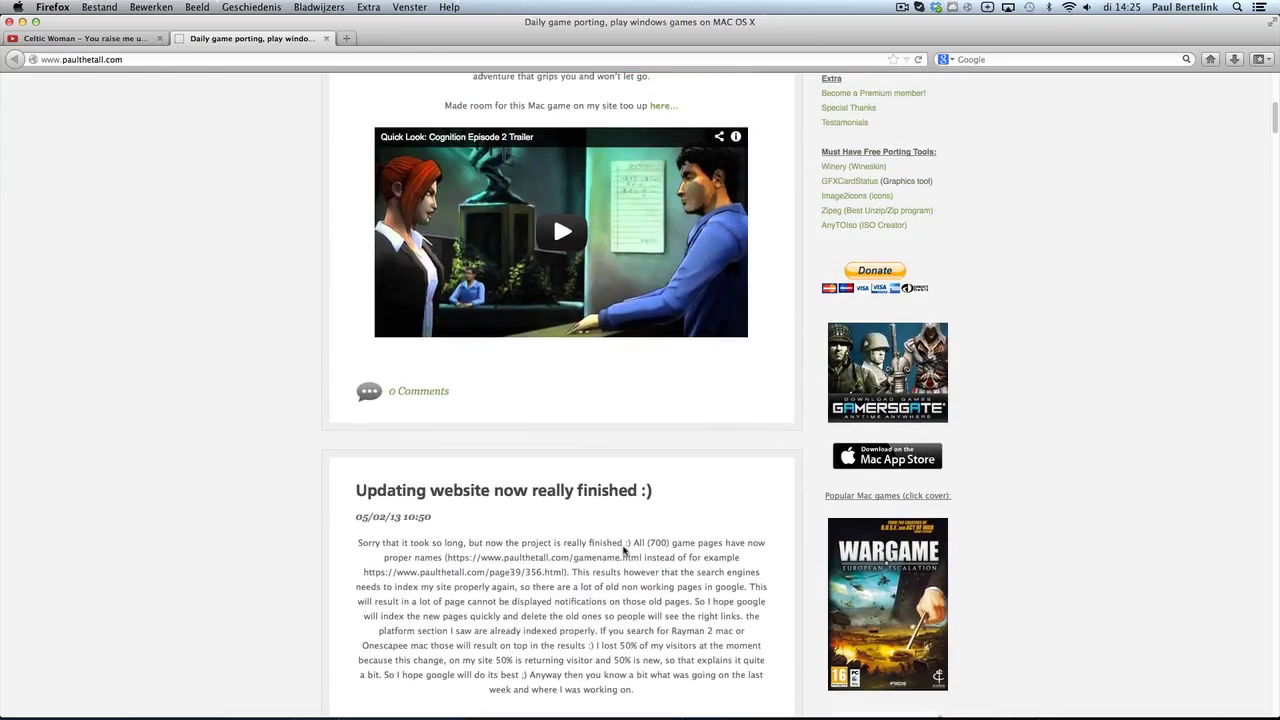
scroll(623, 549, up, 1)
scroll(623, 549, up, 3)
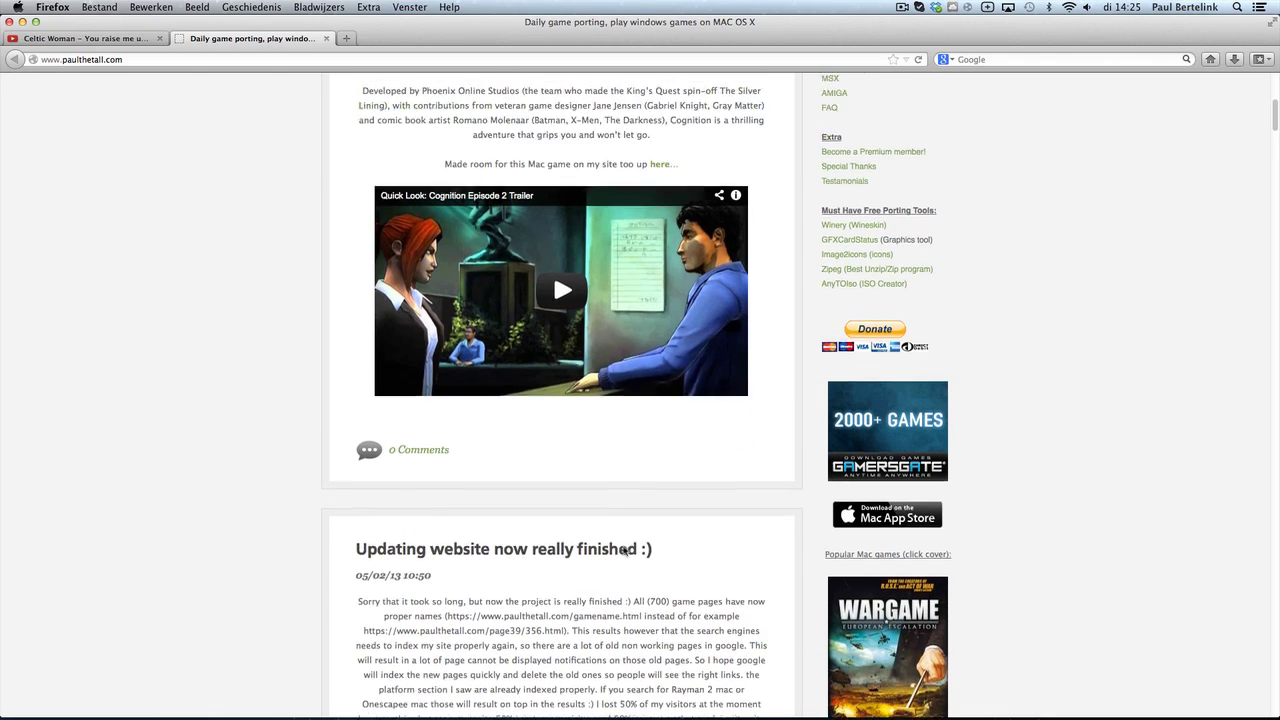
scroll(623, 549, down, 4)
scroll(623, 549, down, 8)
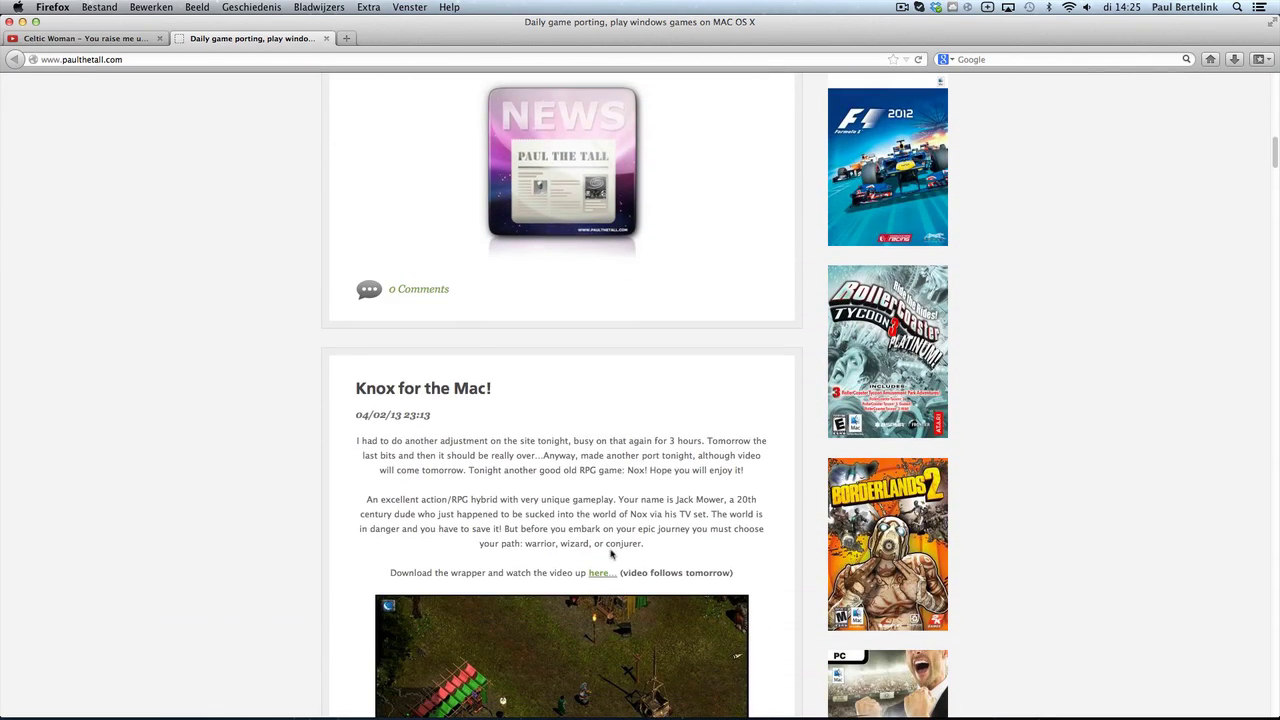
scroll(612, 553, up, 10)
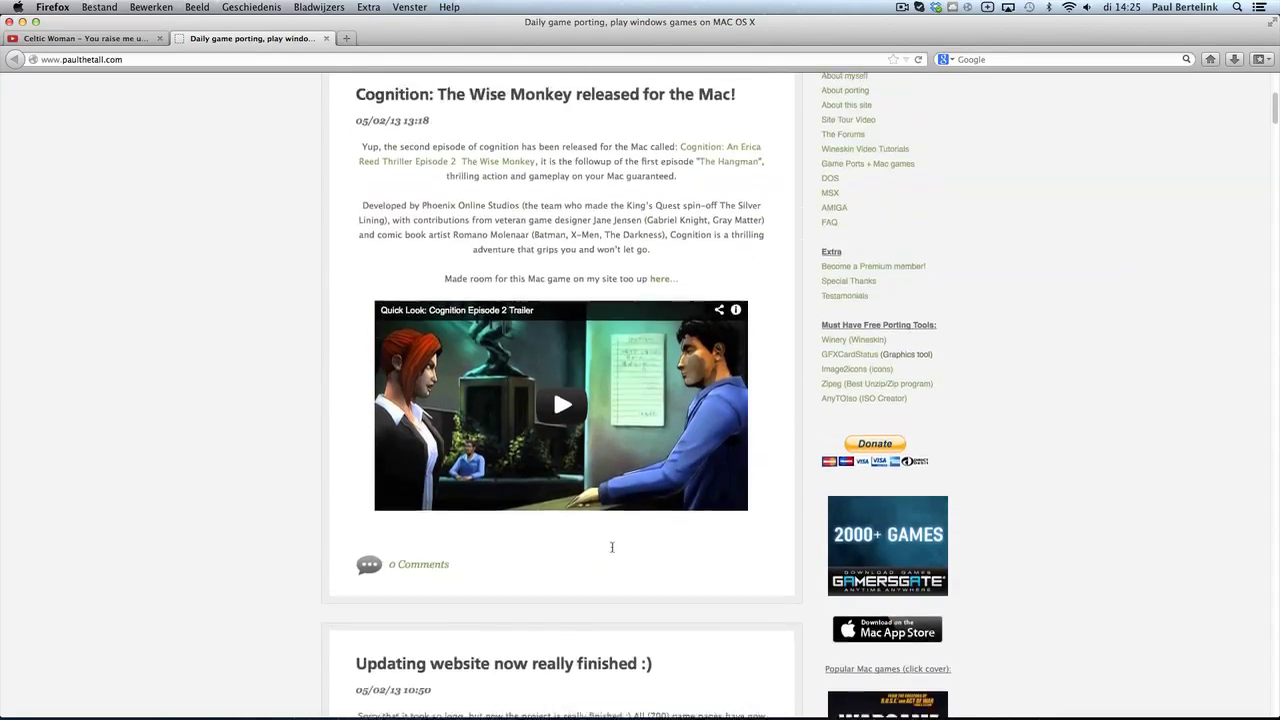
scroll(612, 547, up, 5)
click(520, 127)
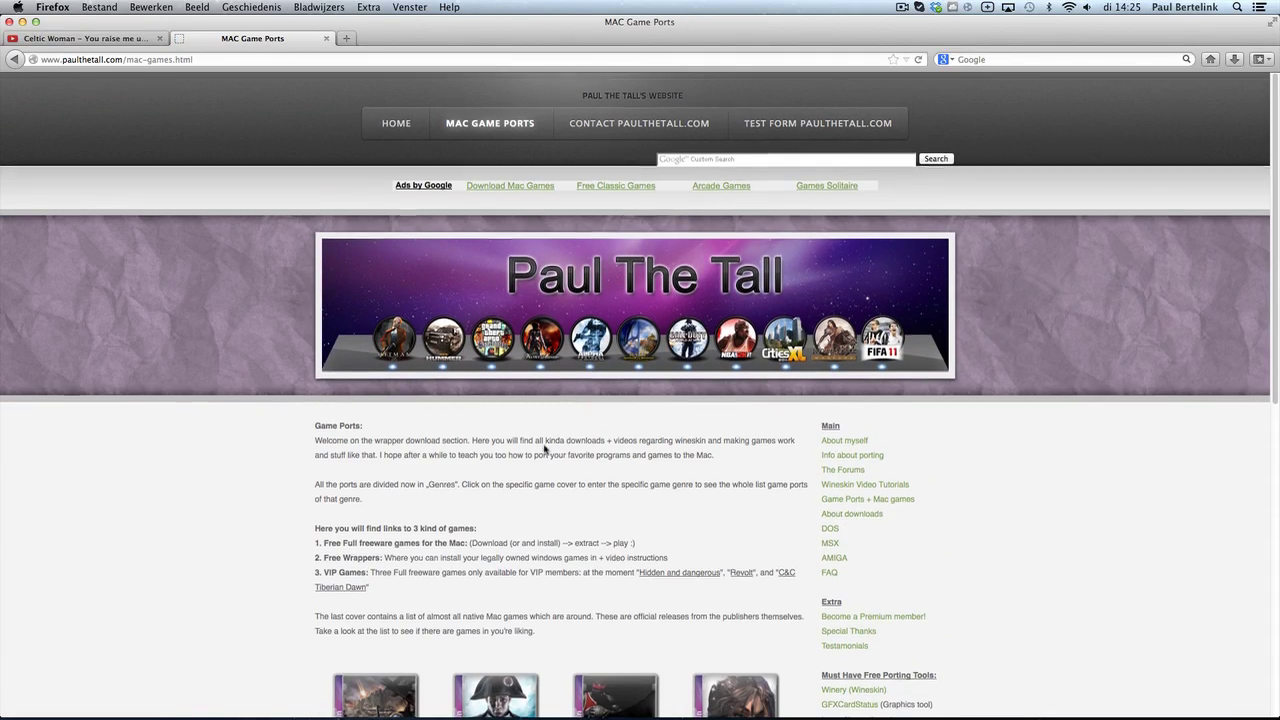
- Return to the blog home page and follow the 'Knox for the Mac!' post's link to the Nox page
scroll(543, 449, down, 6)
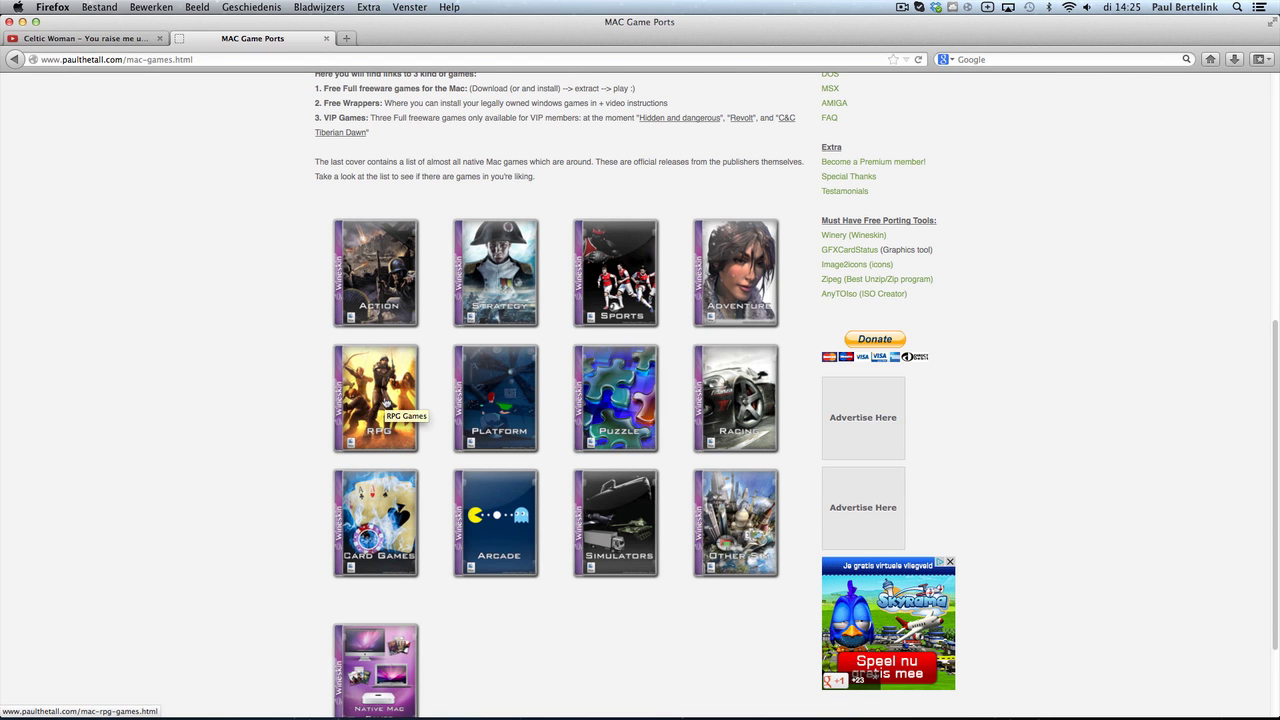
scroll(388, 410, up, 6)
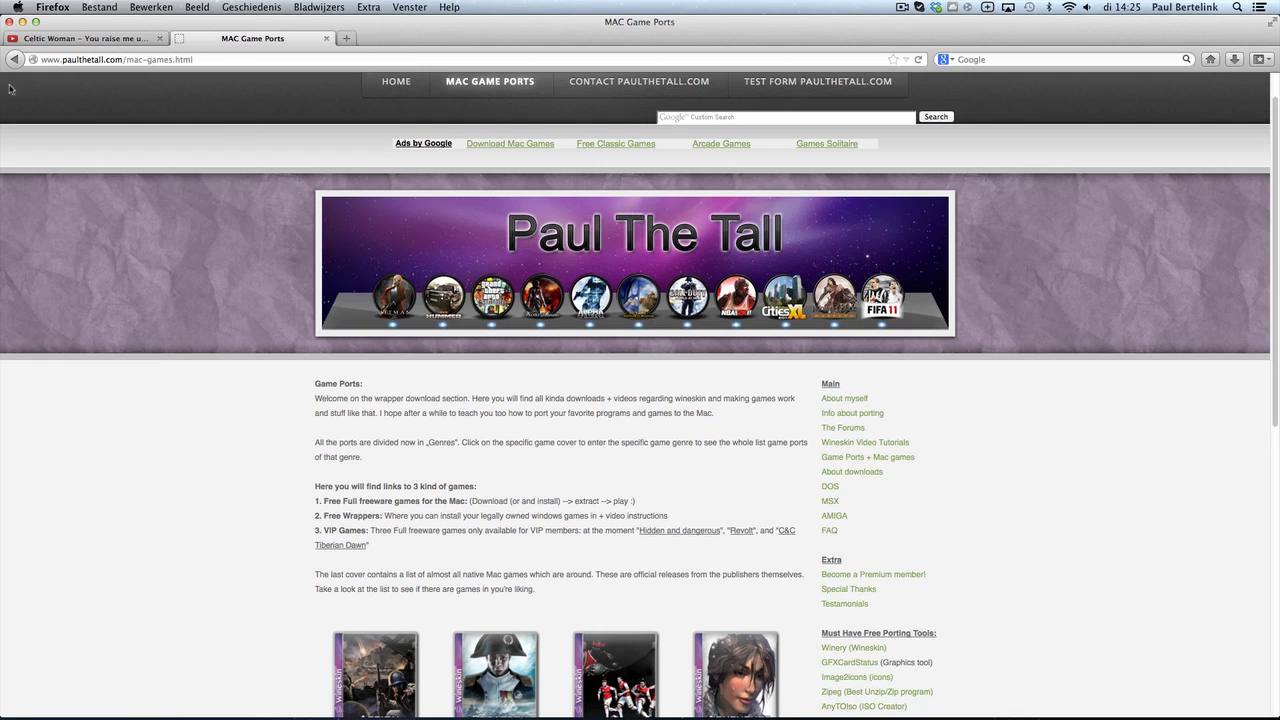
click(14, 59)
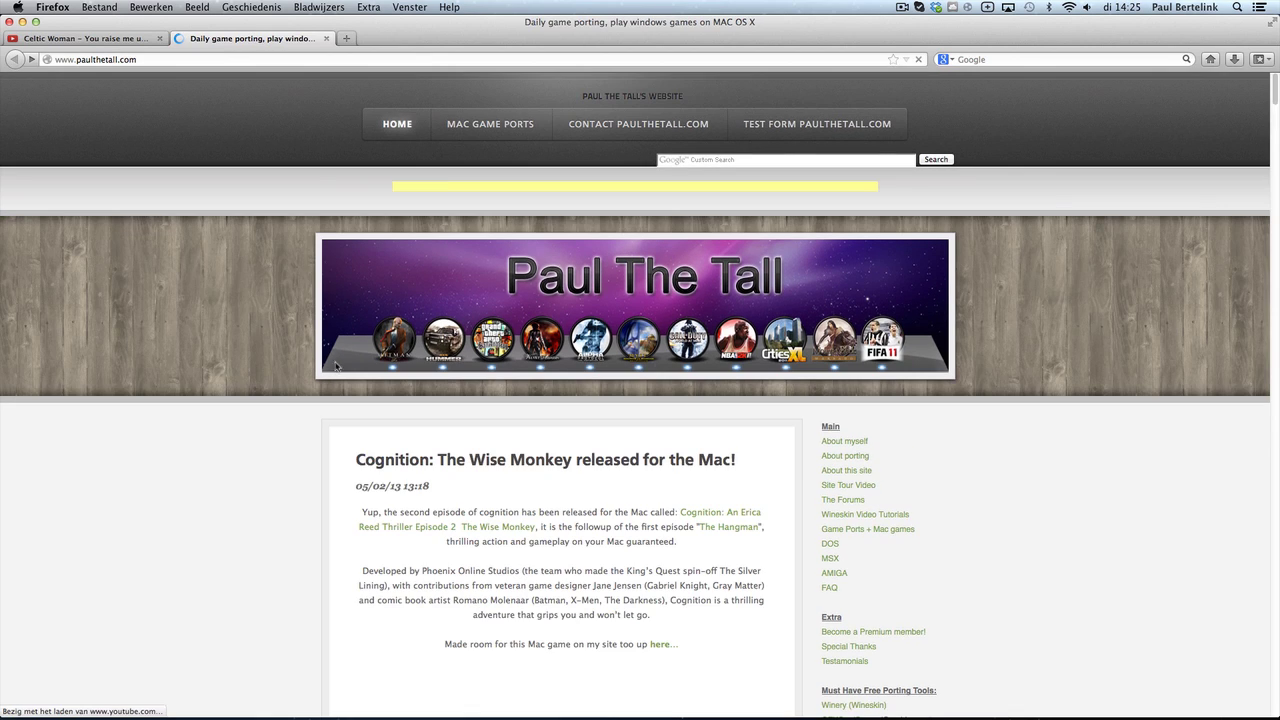
scroll(484, 457, down, 15)
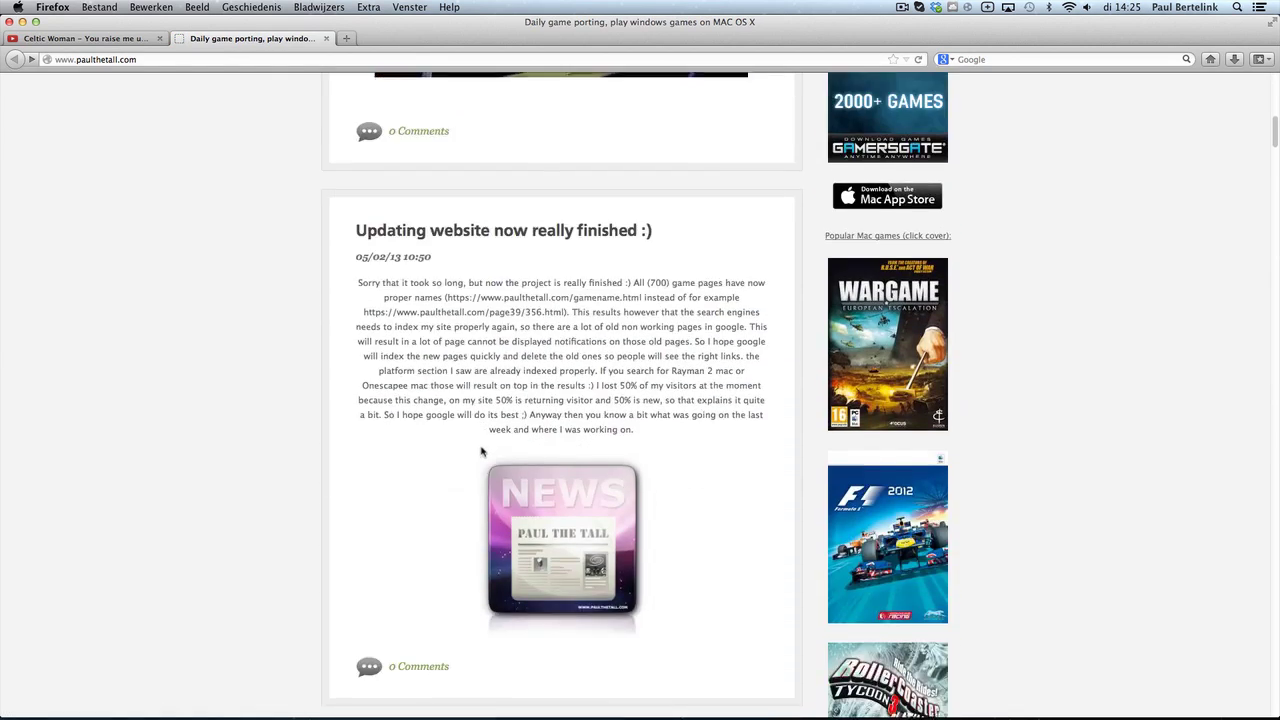
scroll(480, 500, down, 3)
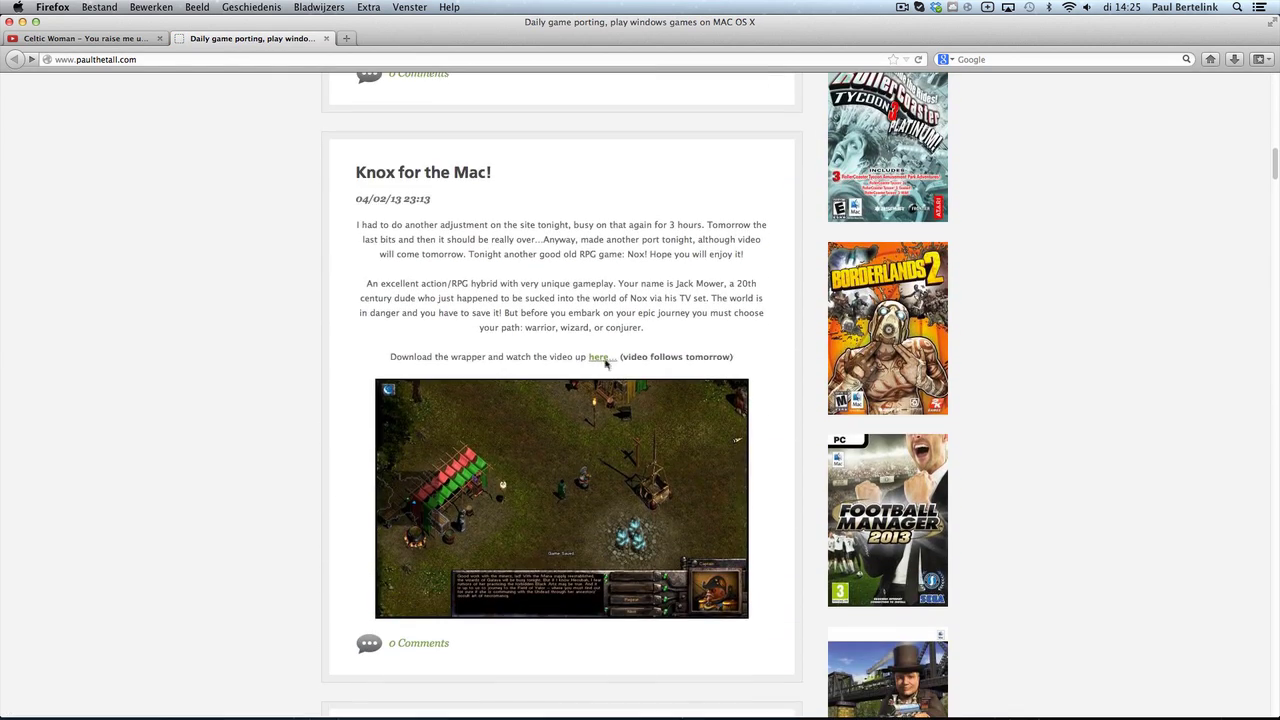
click(603, 362)
scroll(590, 500, down, 5)
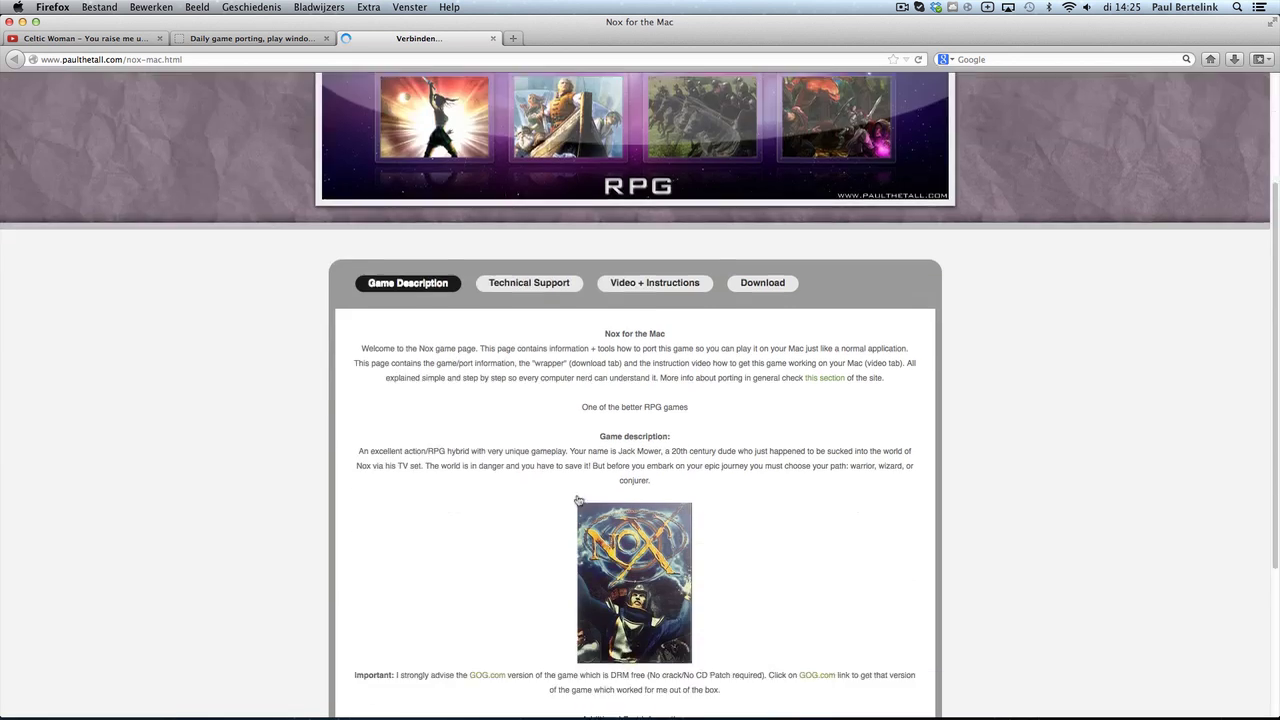
- Open the GOG.com store page for Nox via the Nox box art
click(627, 358)
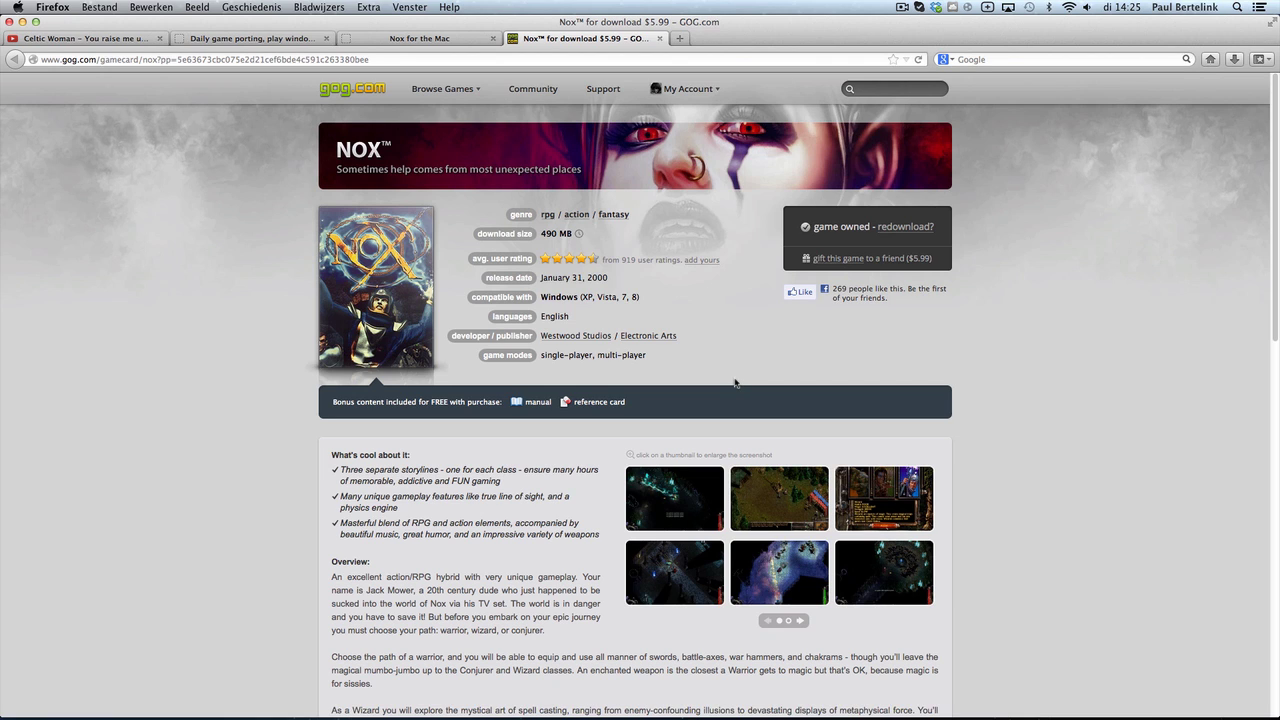
- Redownload the 490 MB NOX™ Windows installer setup_nox_2.0.0.20.exe from the GOG collection
click(905, 228)
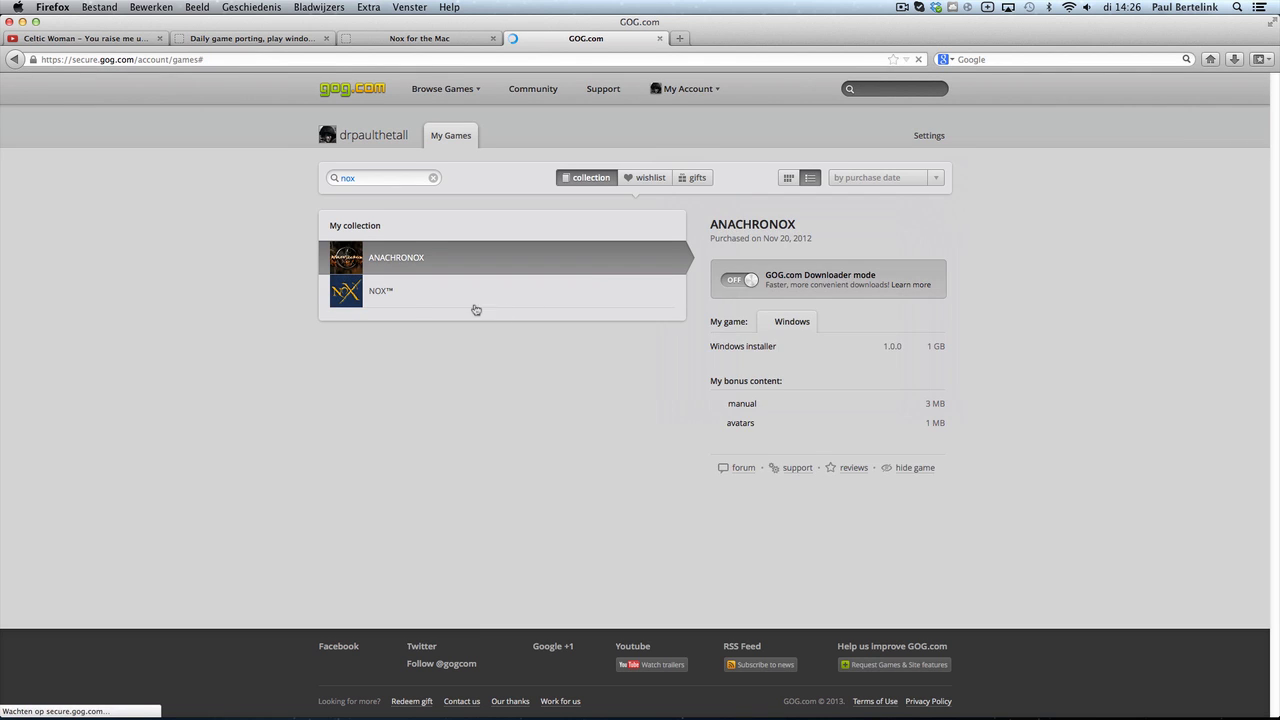
click(414, 295)
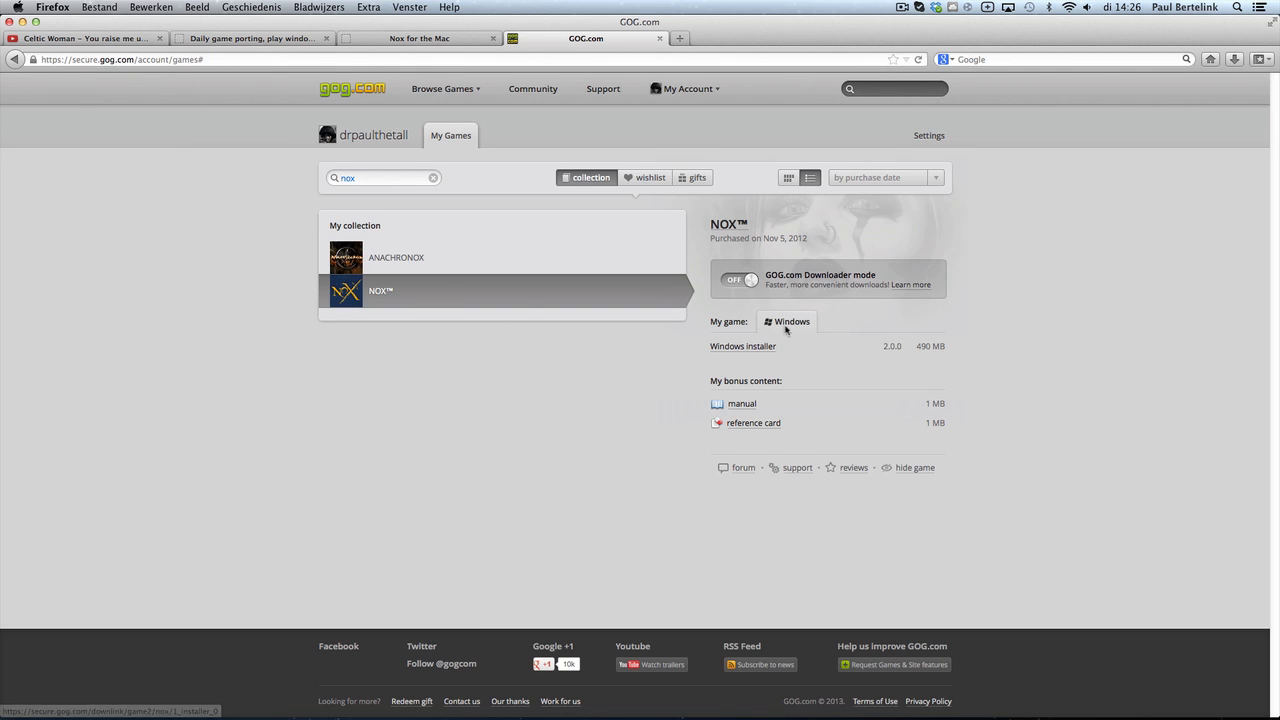
click(758, 348)
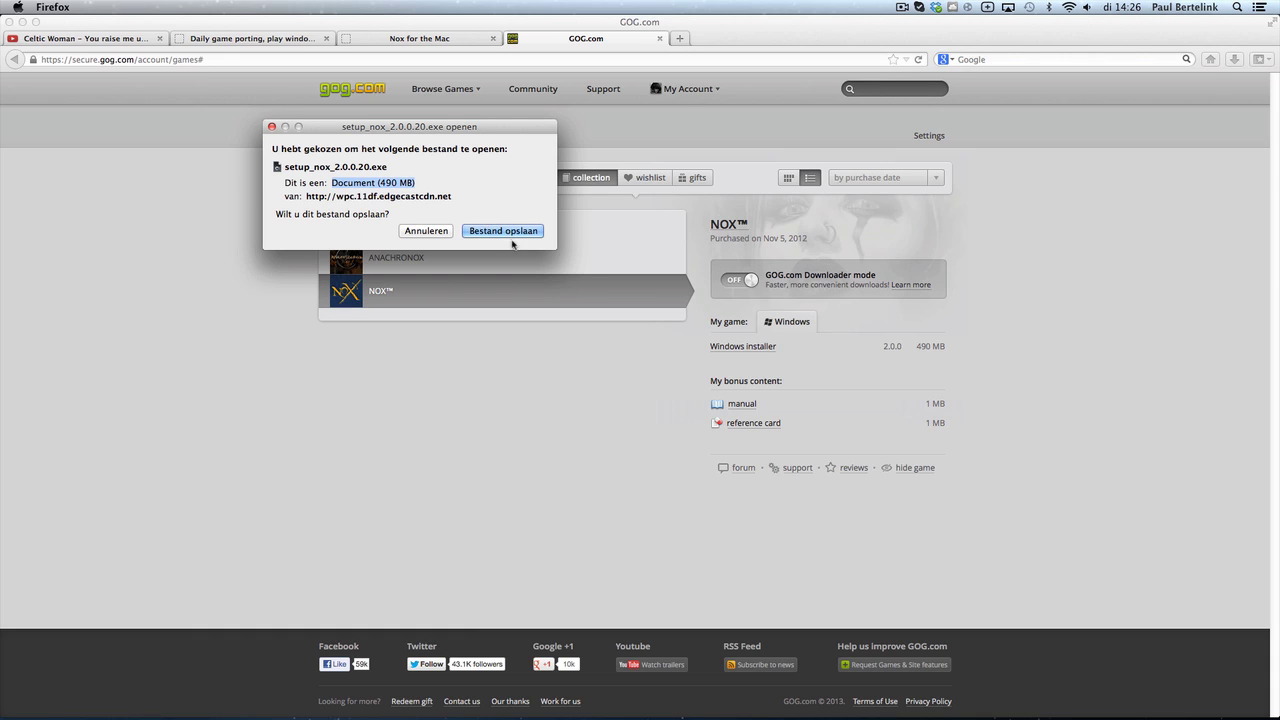
click(426, 231)
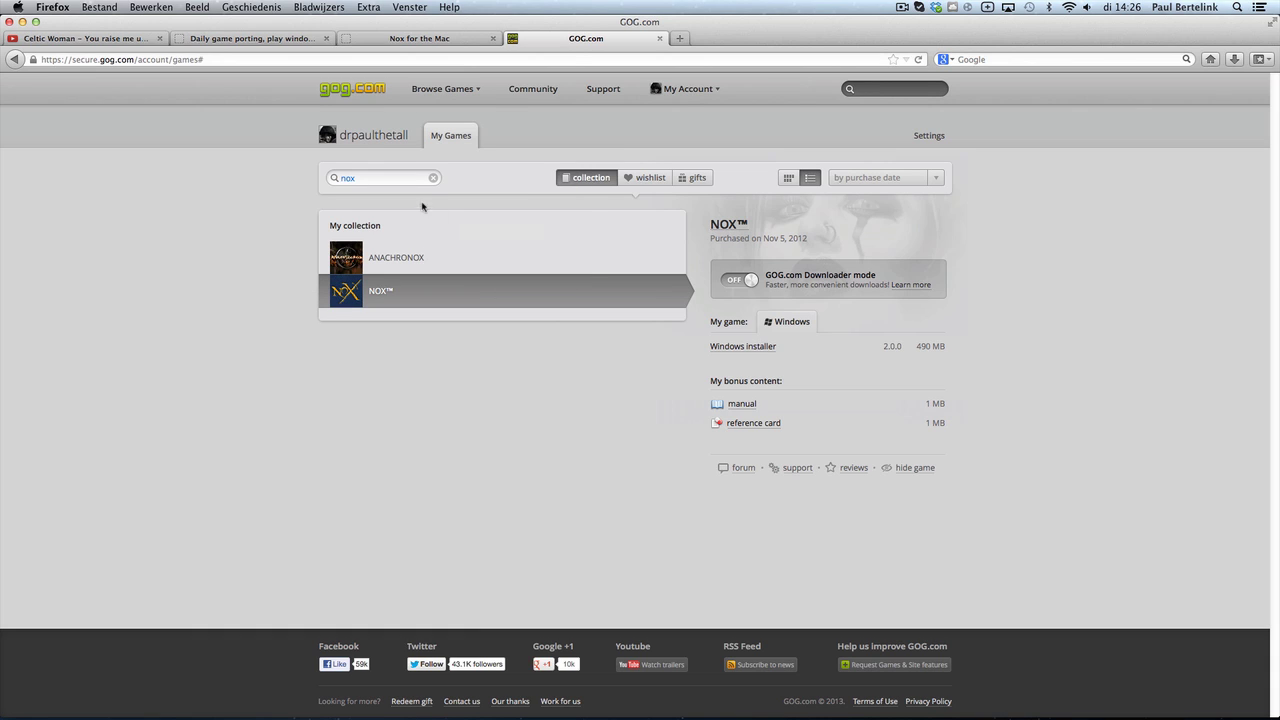
- Check the installer on the desktop and return Firefox to the Nox for the Mac page
click(22, 22)
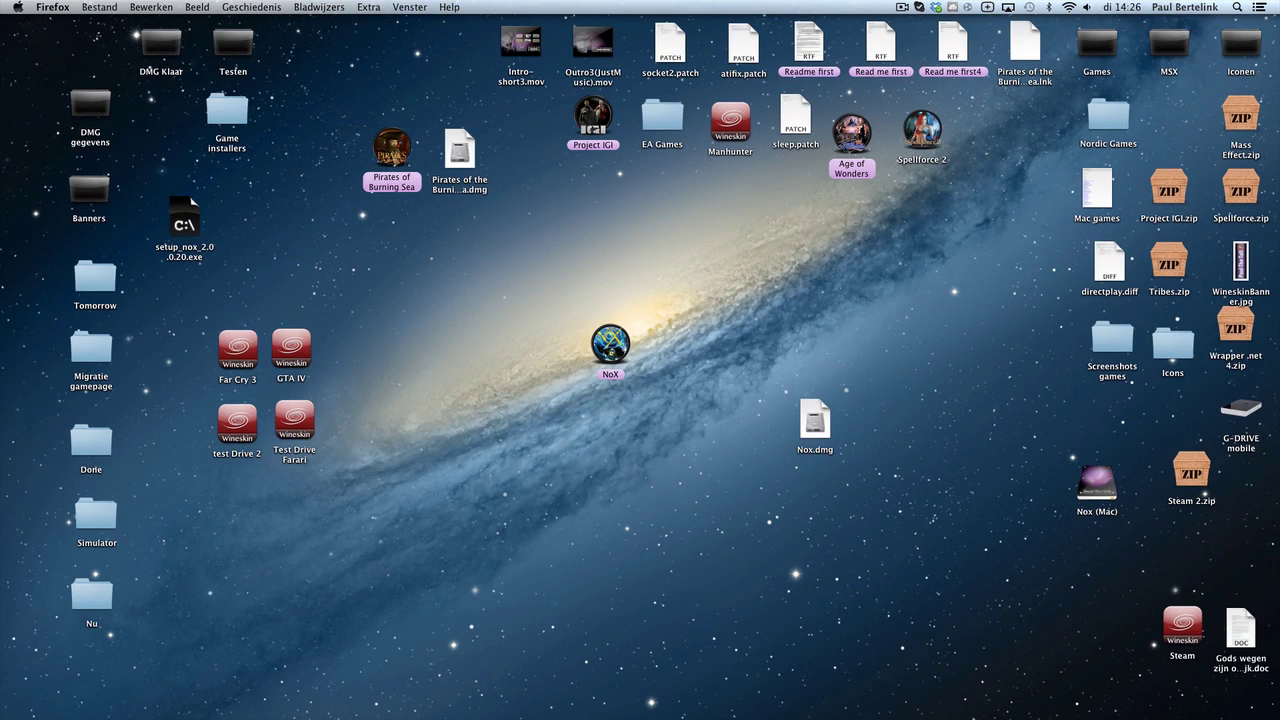
click(1203, 697)
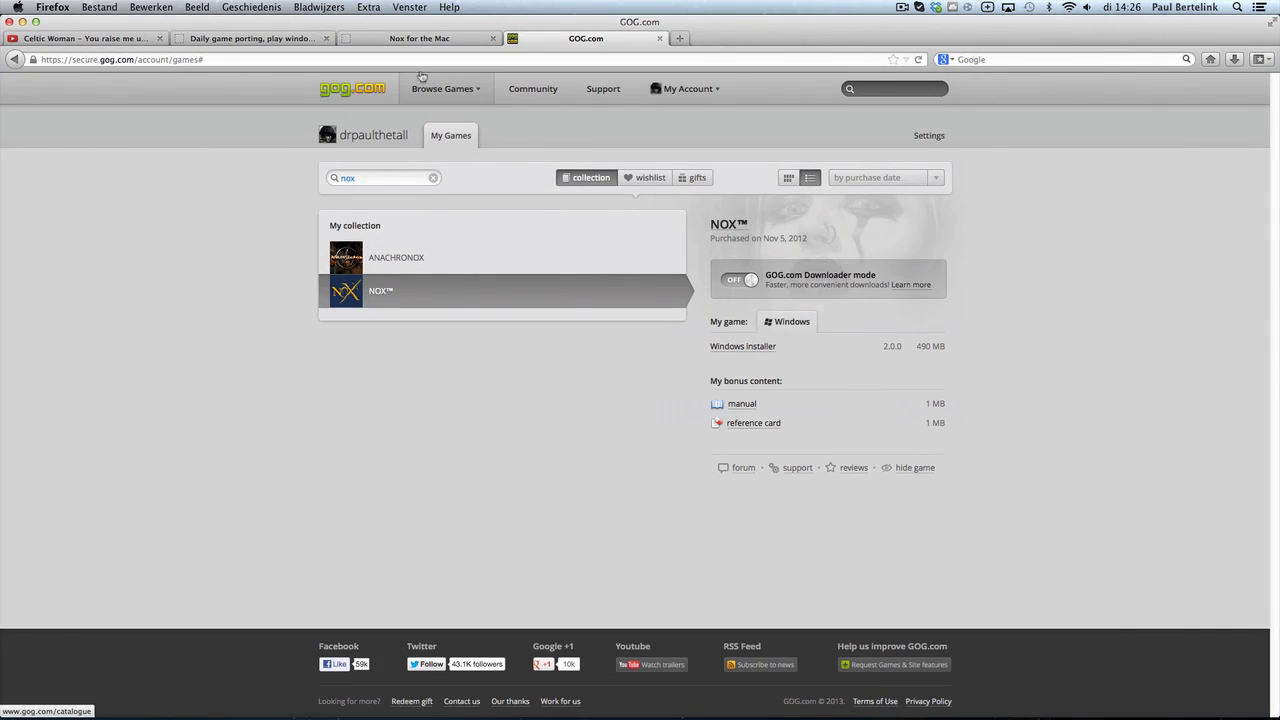
click(376, 41)
- Download the 31.1 MB Nox.dmg wrapper, then minimize Firefox and select it on the desktop
scroll(727, 270, up, 5)
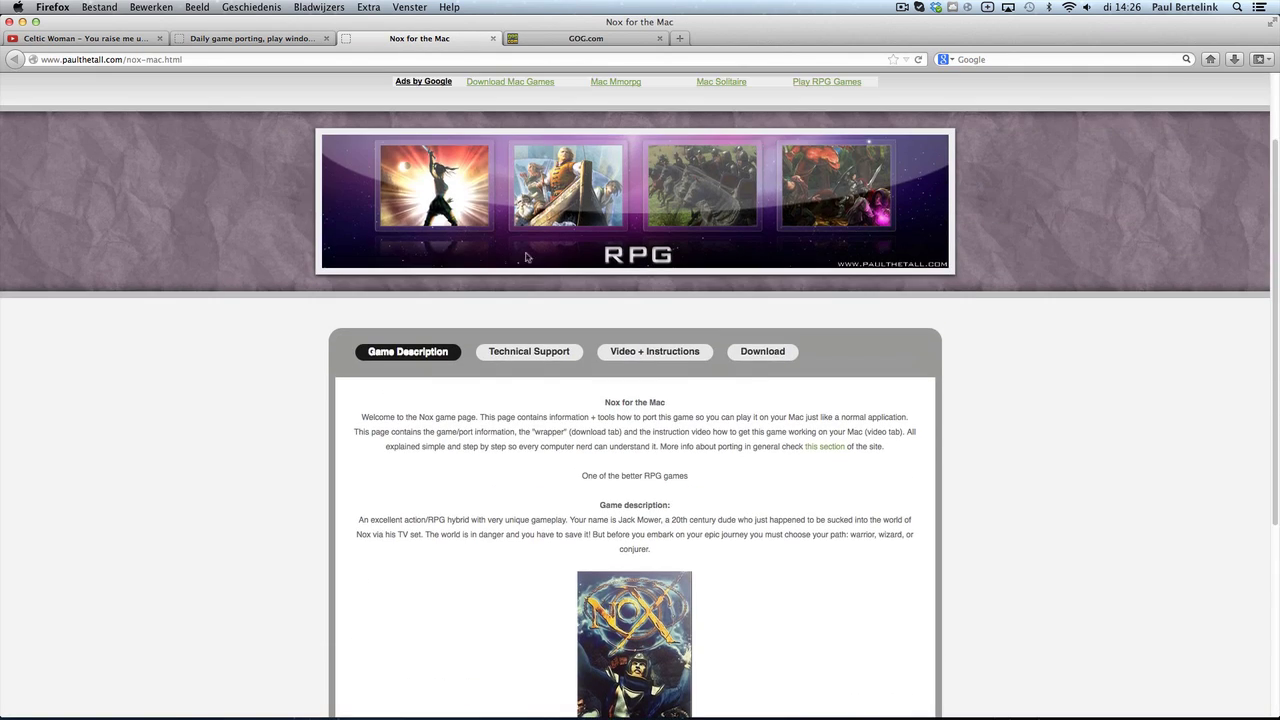
click(775, 357)
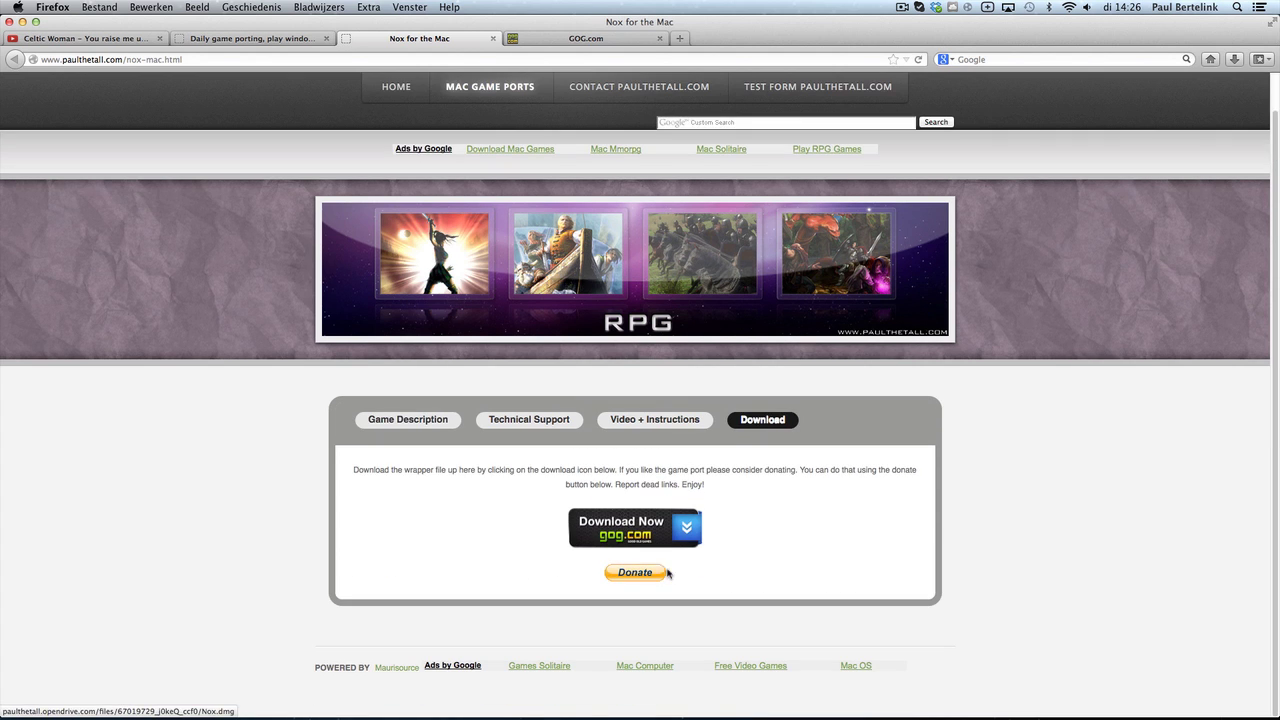
click(620, 532)
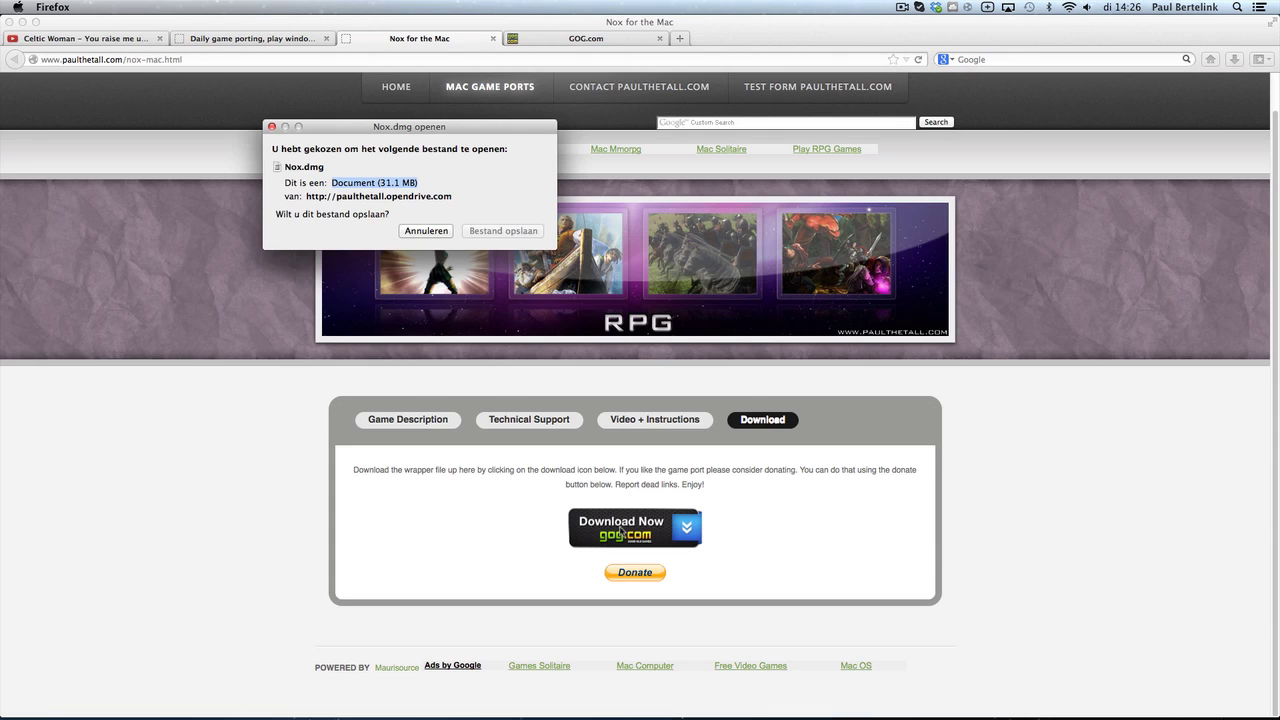
click(415, 231)
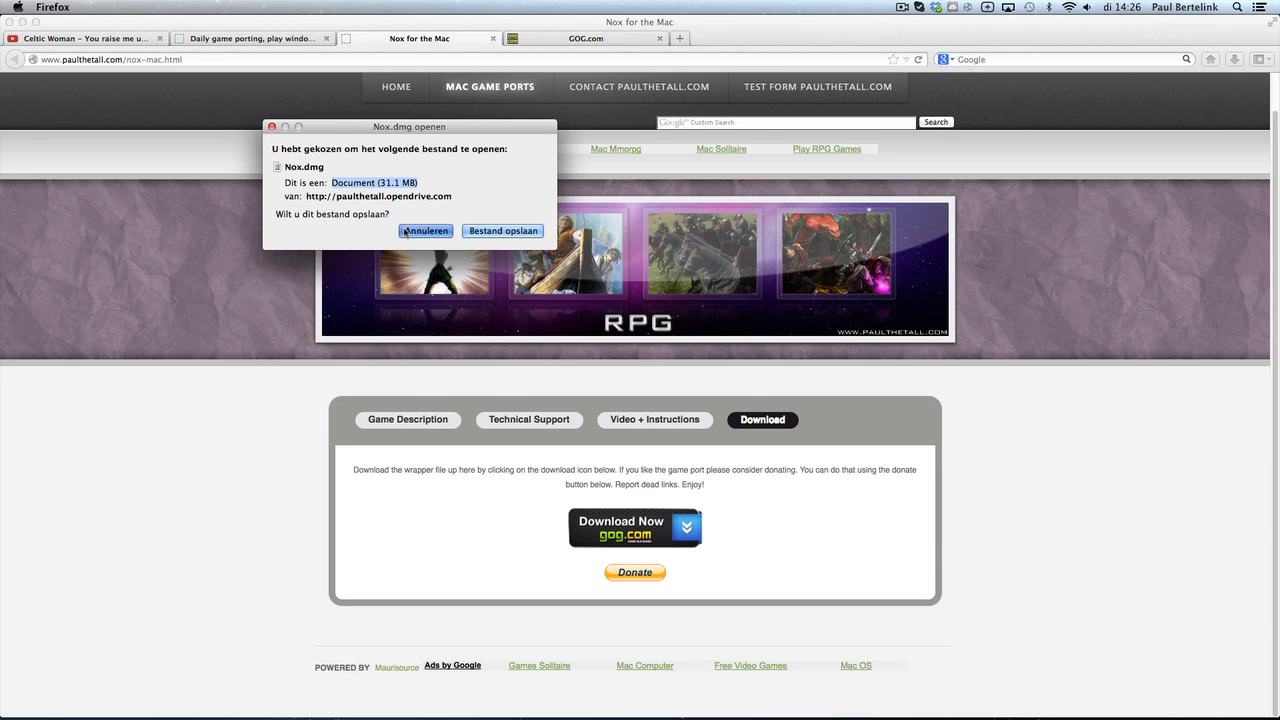
click(36, 21)
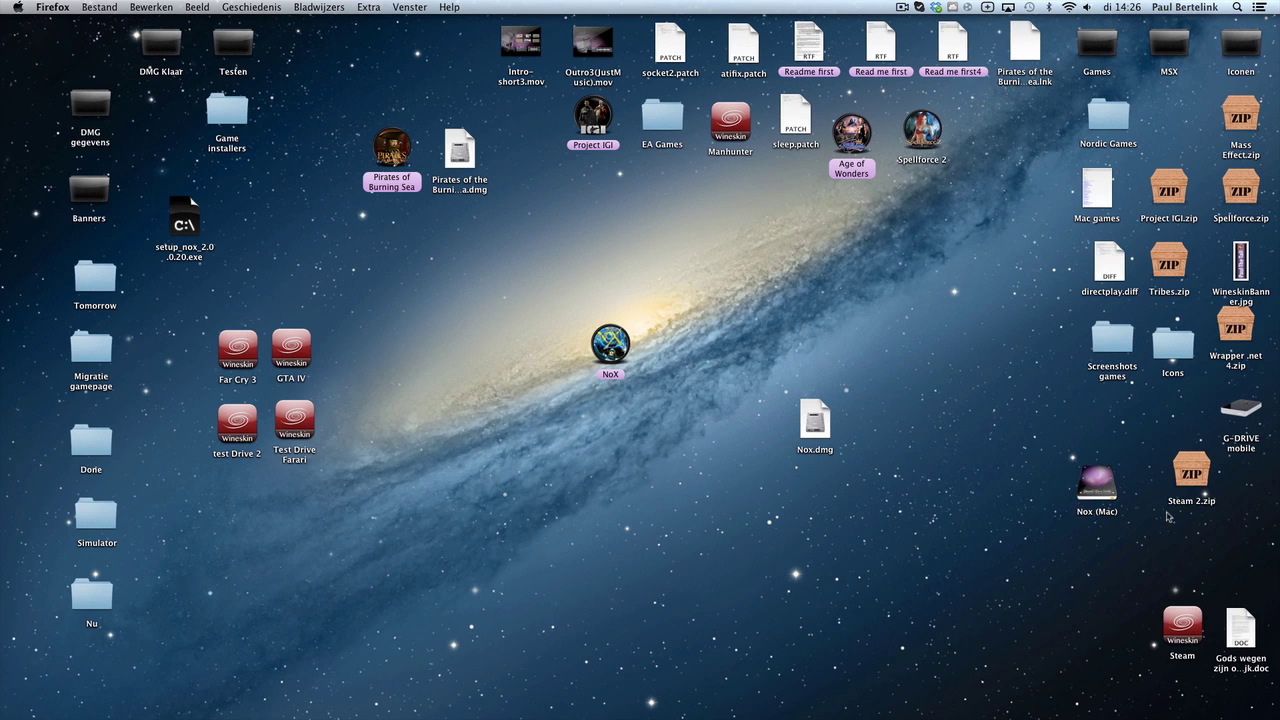
click(818, 427)
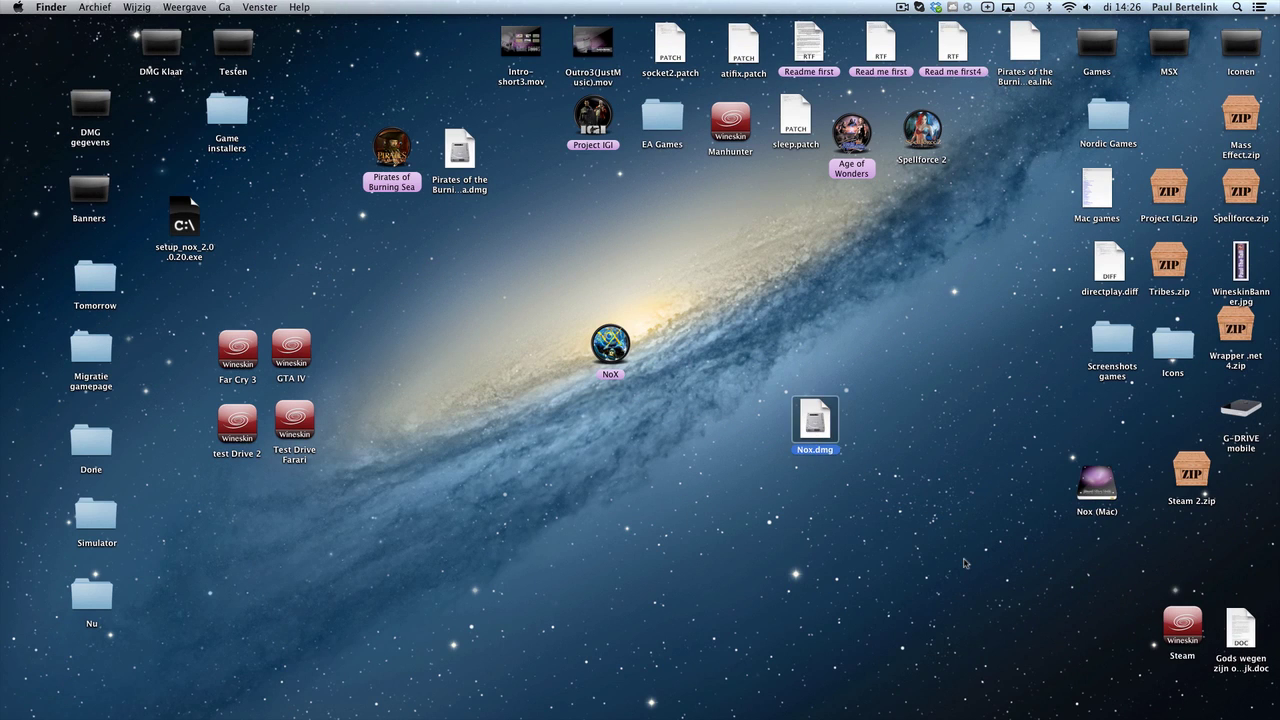
- Copy the NoX wrapper from the Nox (Mac) disk onto the desktop and close the disk window
drag(201, 165, 944, 442)
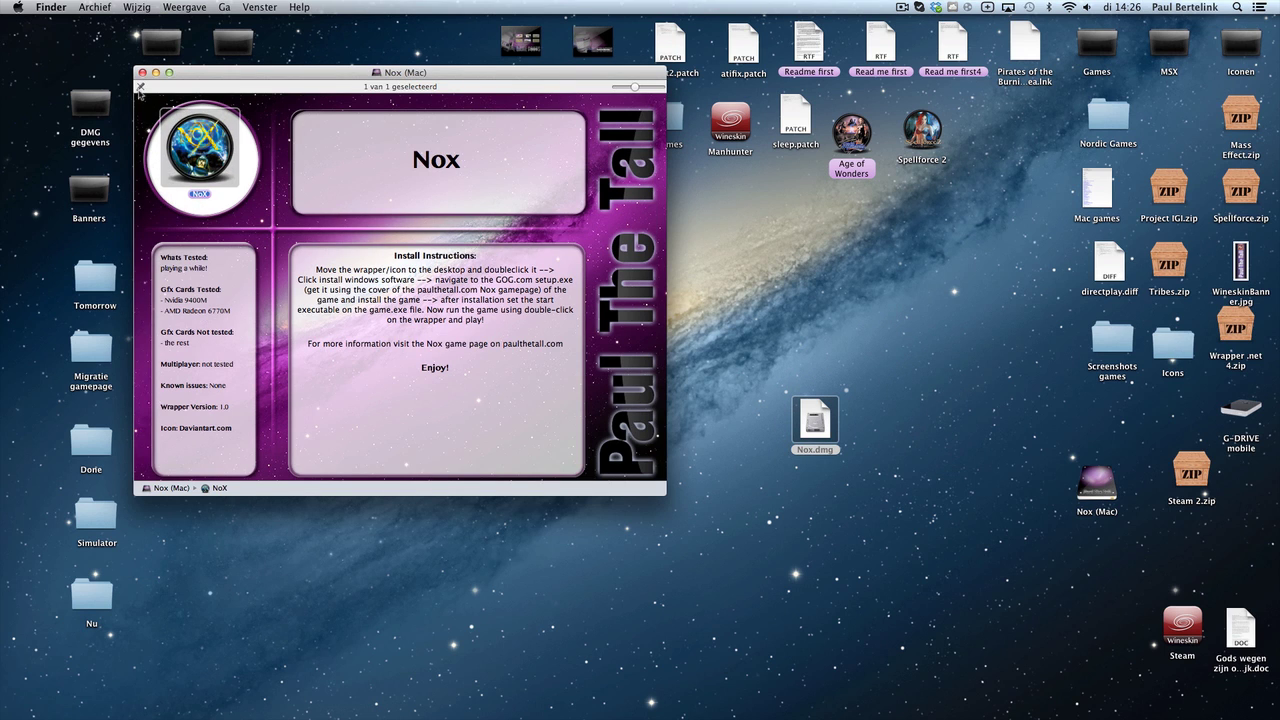
click(142, 72)
drag(610, 345, 667, 422)
click(710, 336)
- Open the NoX wrapper's Wineskin launcher and begin installing software from a setup executable
double_click(648, 456)
click(672, 340)
click(489, 306)
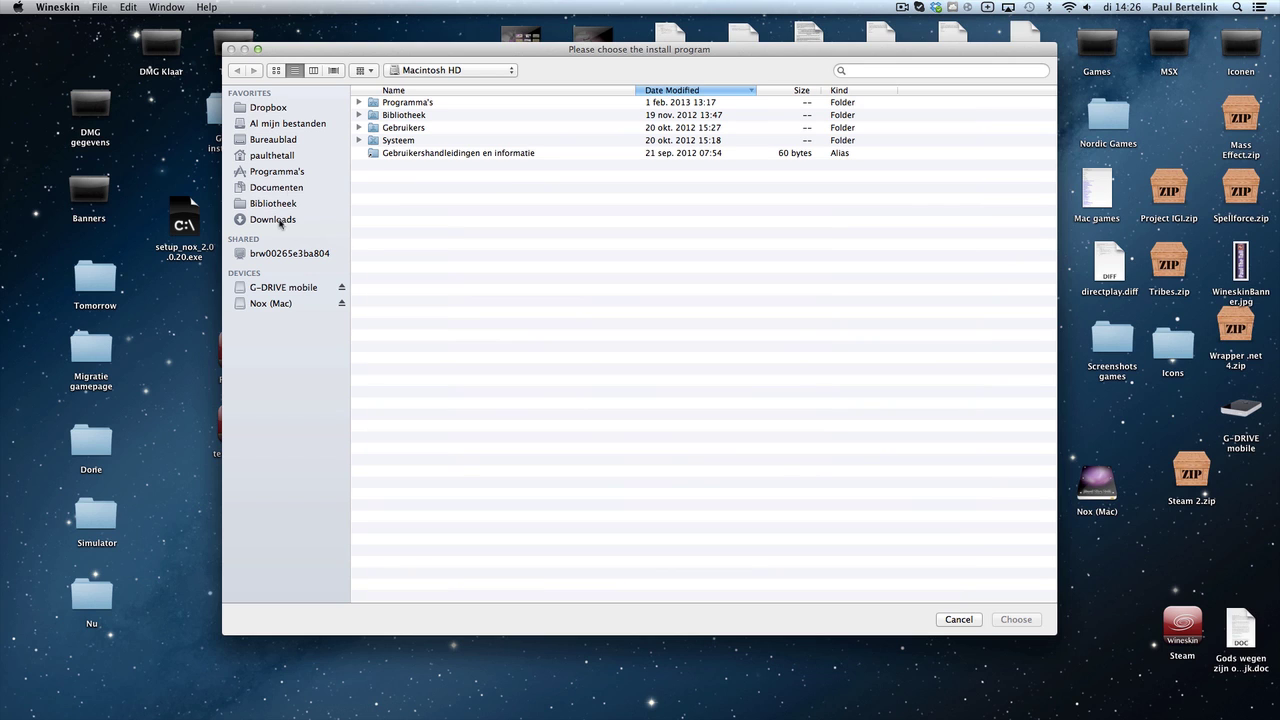
- Choose setup_nox_2.0.0.20.exe from Bureaublad as the install program and run it
click(286, 141)
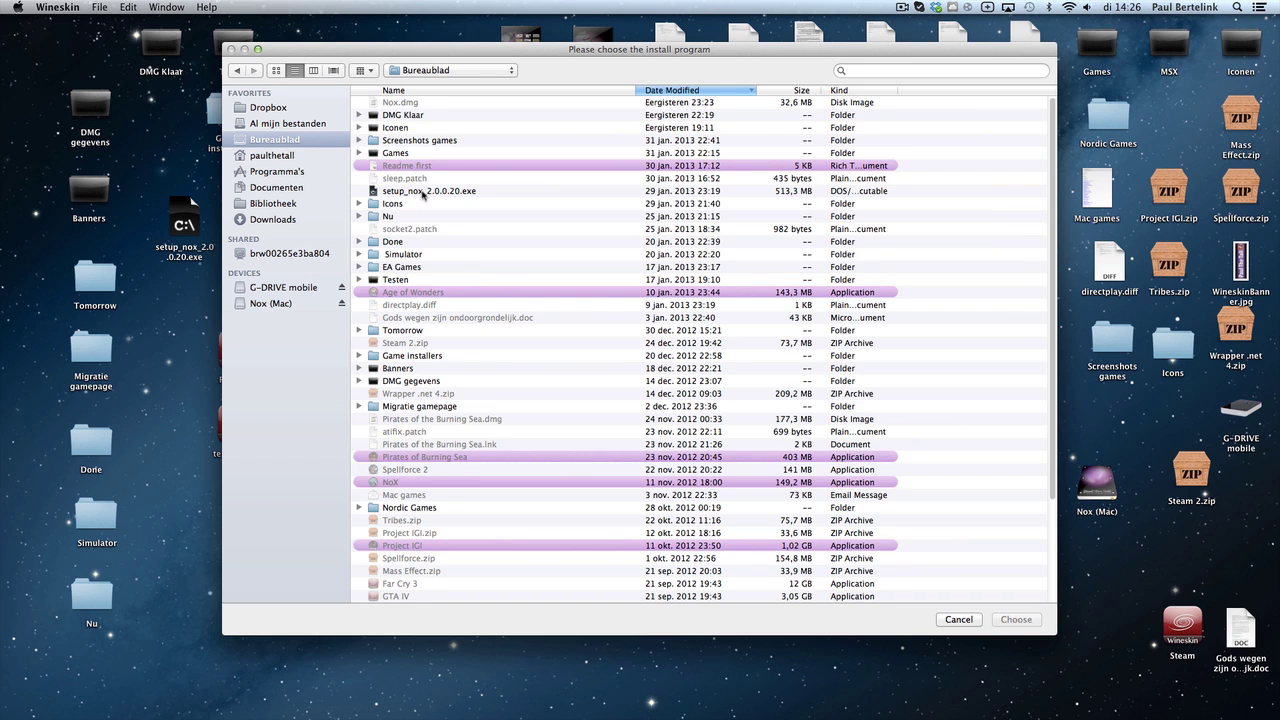
click(424, 193)
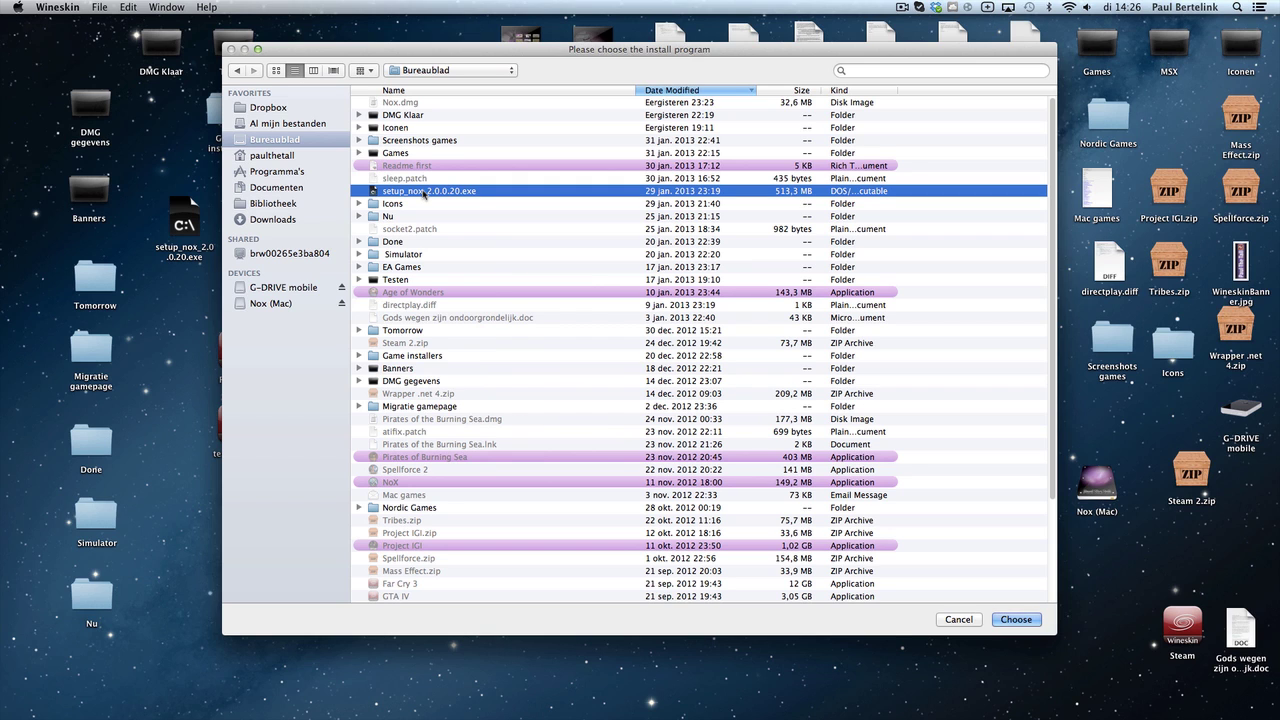
click(1015, 622)
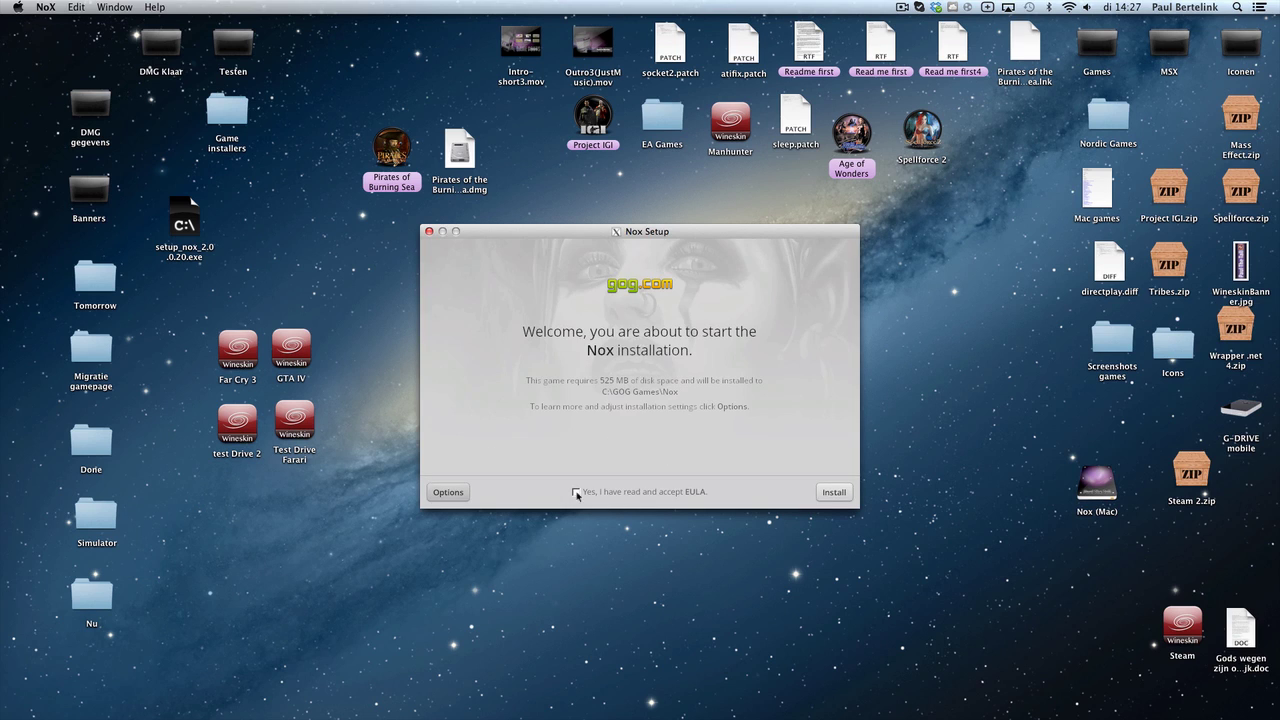
- Review the options, install Nox to C:\GOG Games\Nox, and exit without launching
click(452, 493)
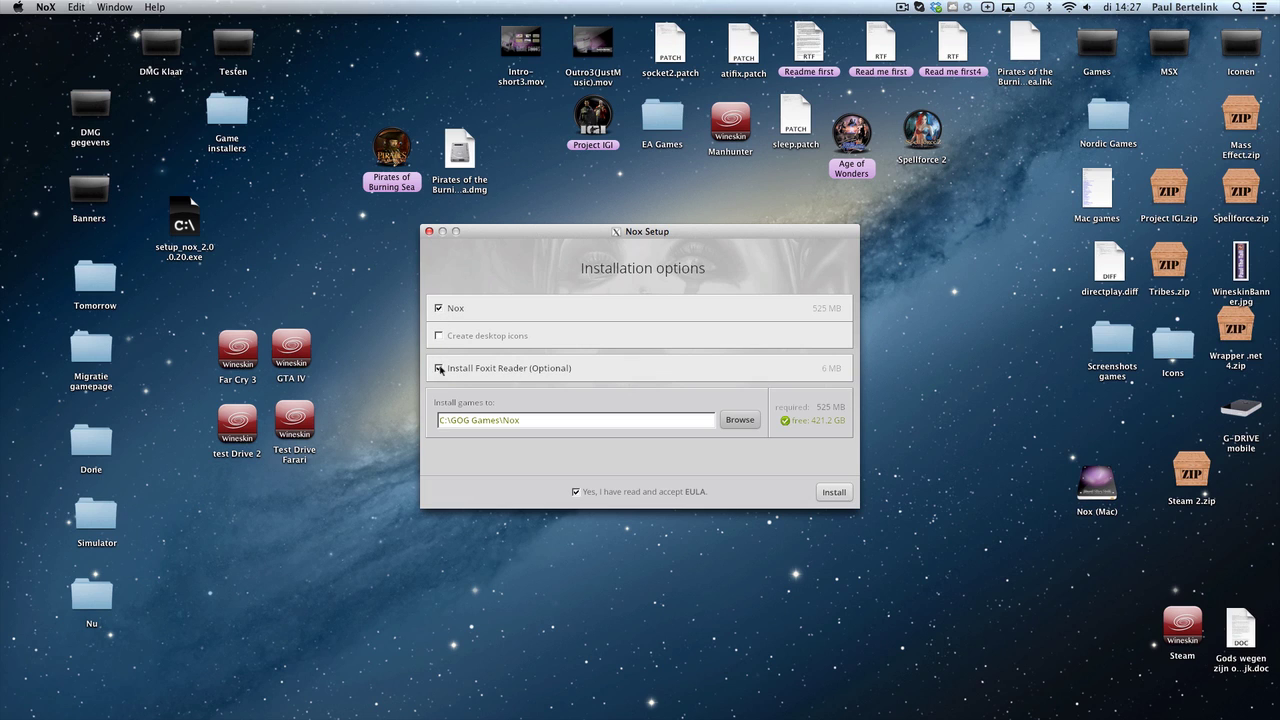
click(834, 493)
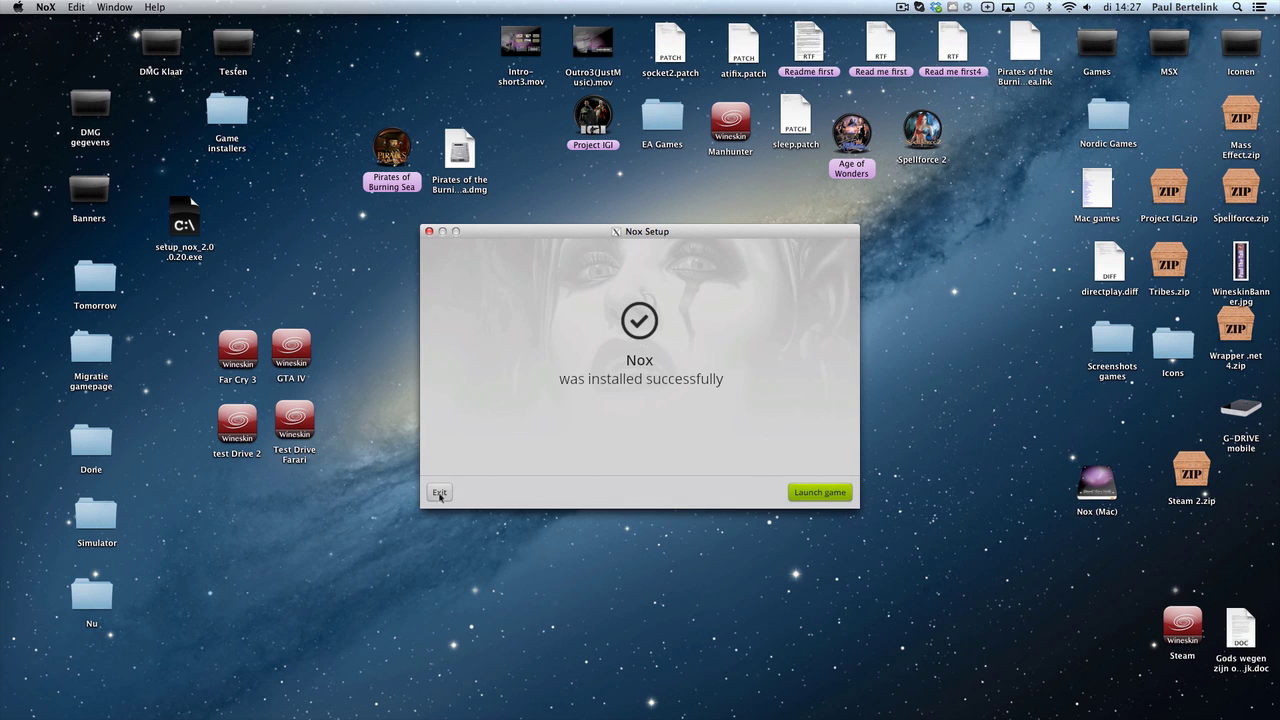
click(439, 493)
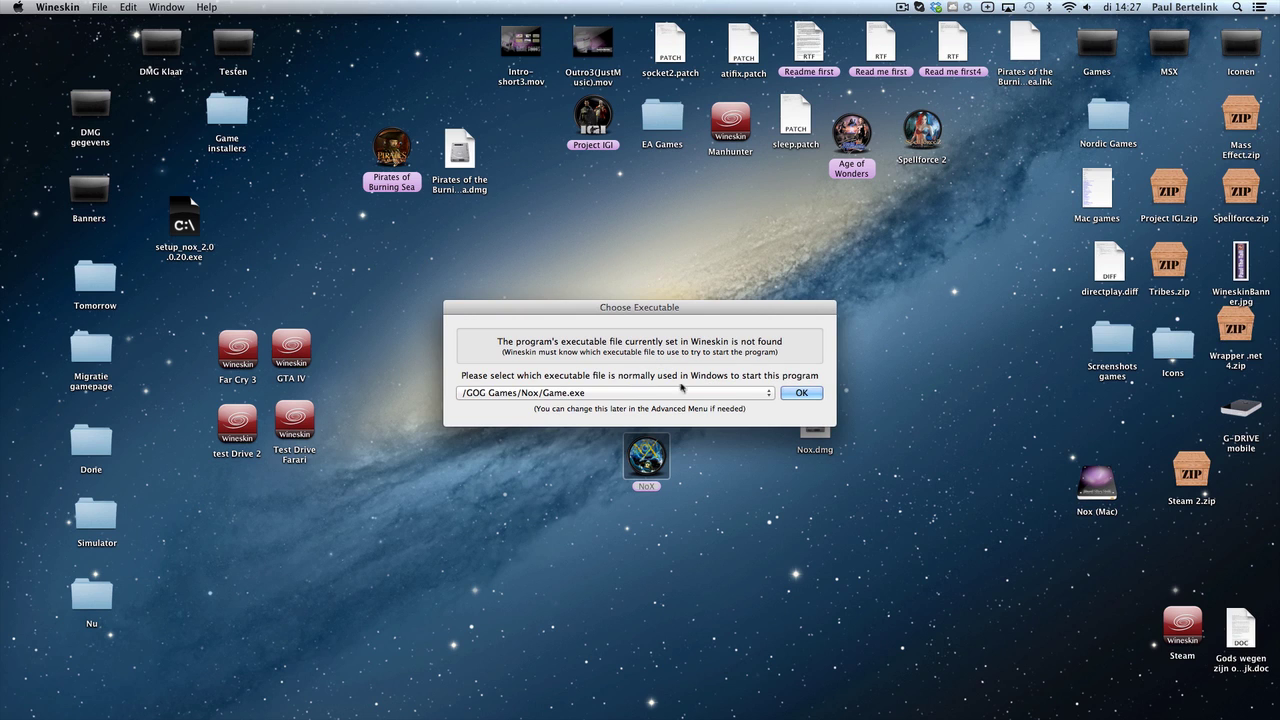
- Set /GOG Games/Nox/Game.exe as the wrapper executable, quit the launcher, and launch NoX
click(801, 392)
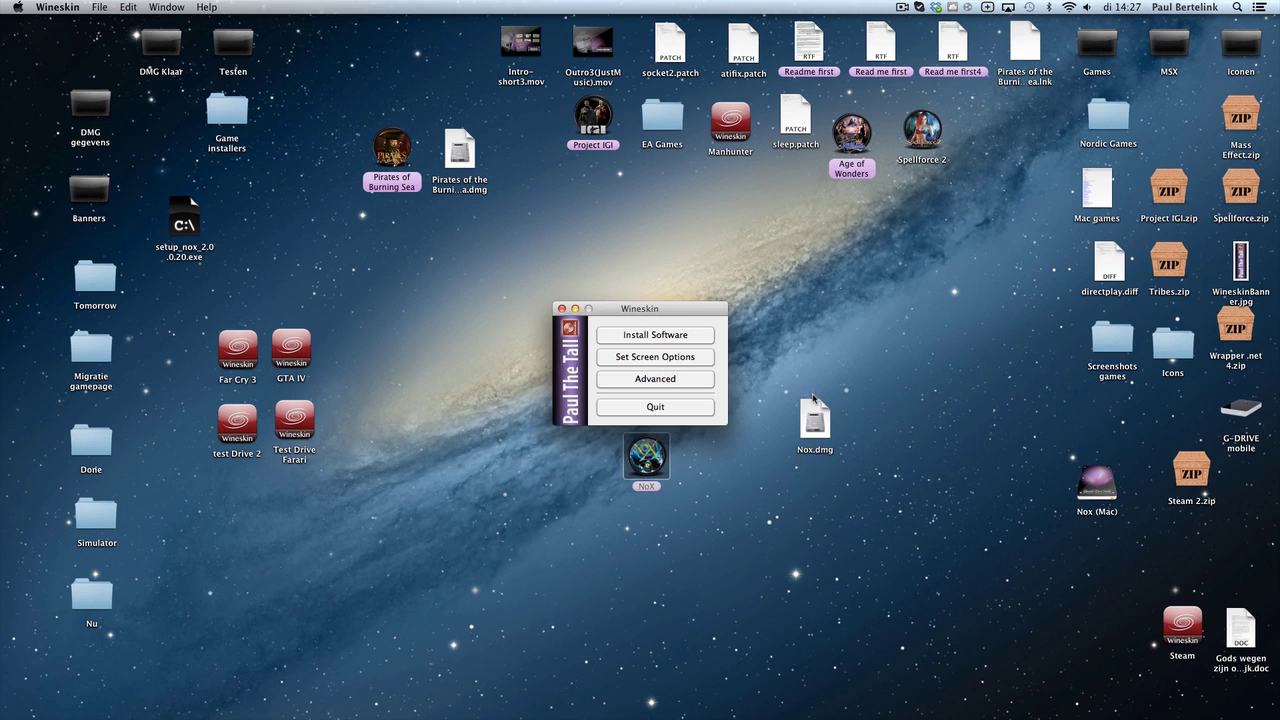
click(651, 410)
double_click(647, 455)
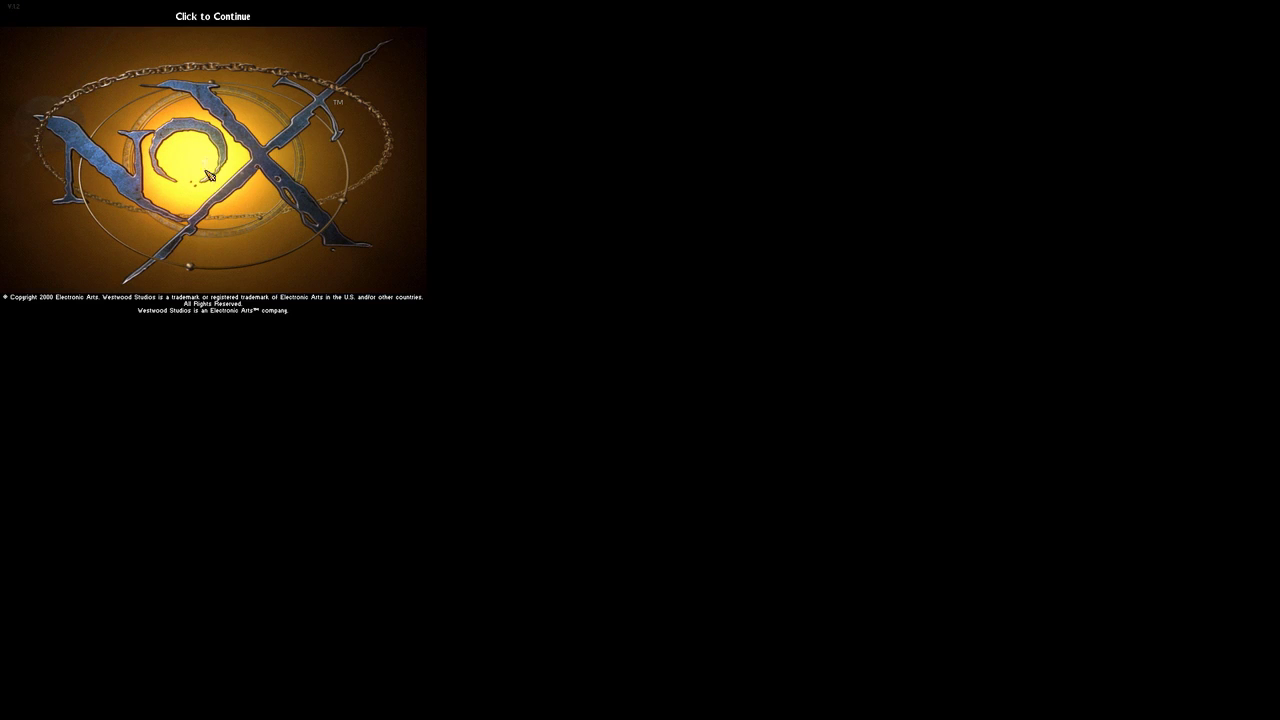
- Start a Solo game, accepting the character class and appearance to begin Chapter 1
click(250, 179)
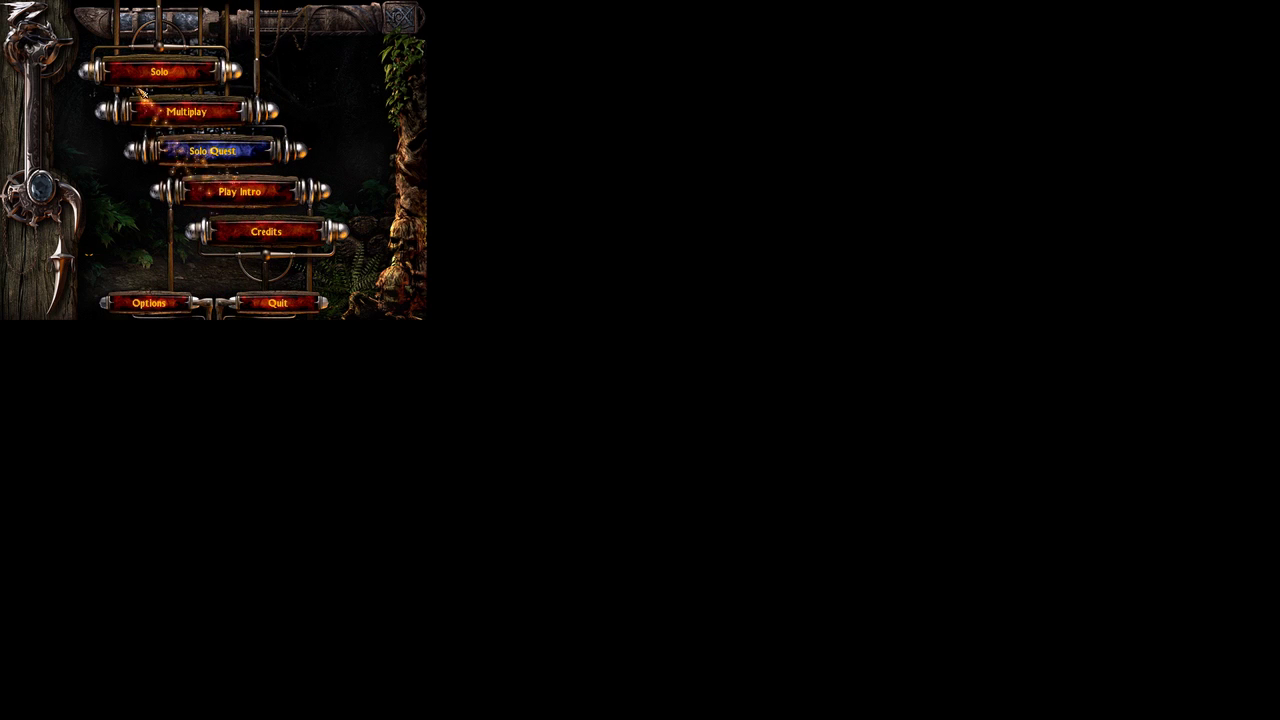
click(163, 73)
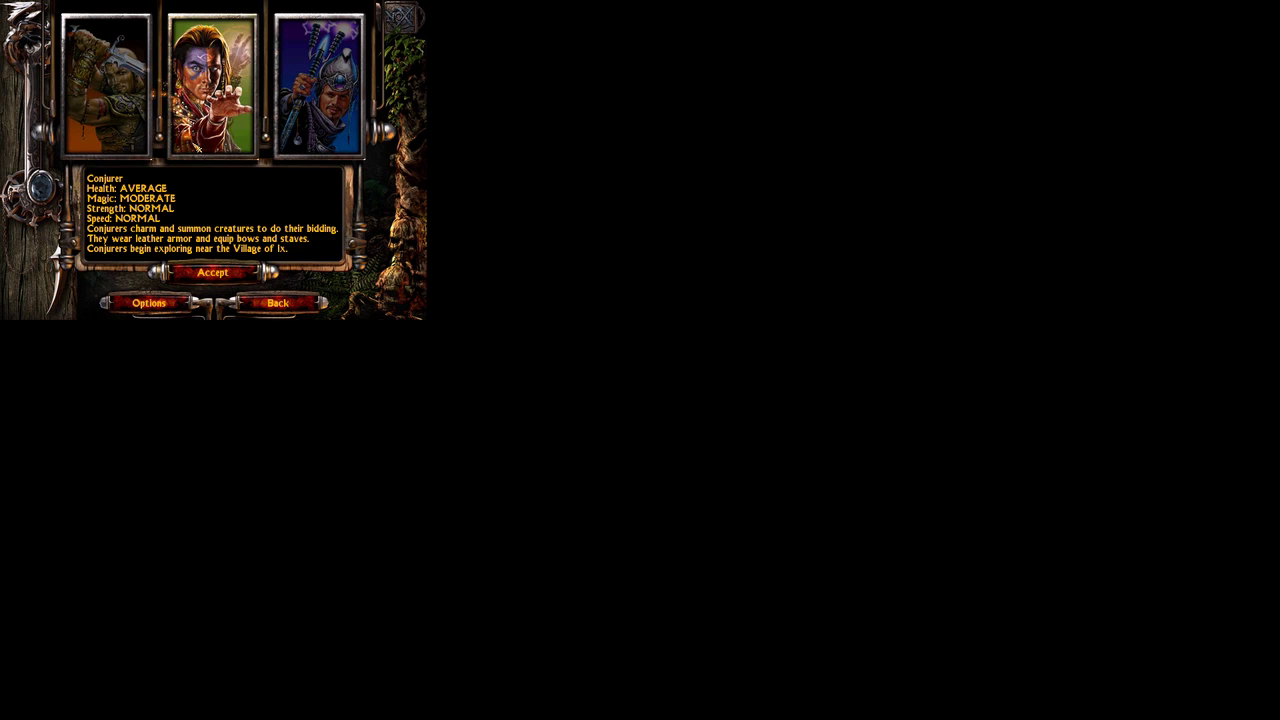
click(214, 274)
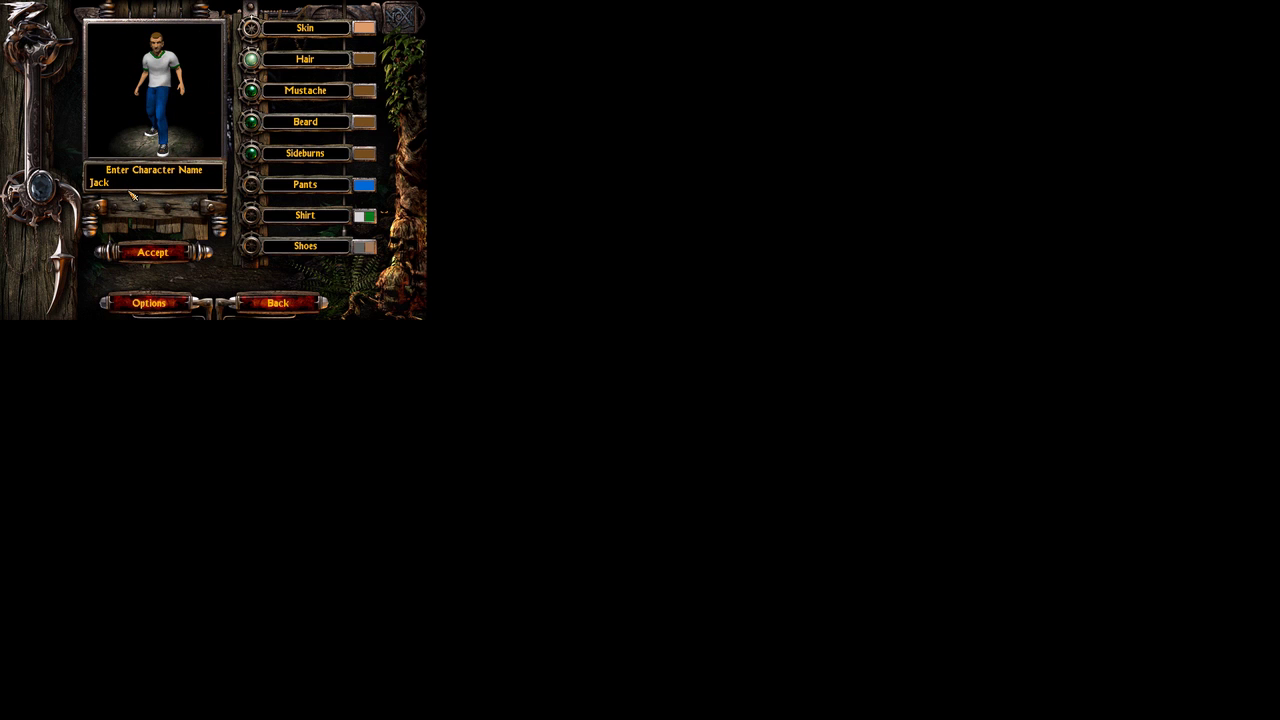
click(155, 253)
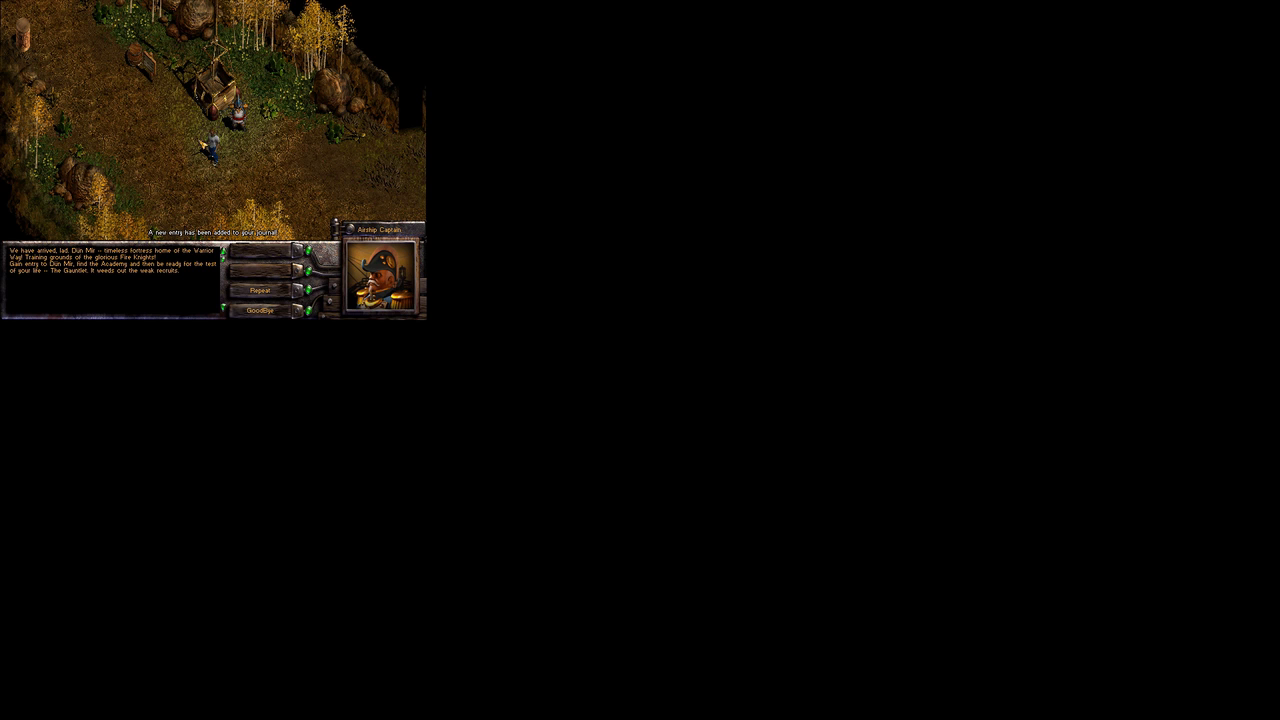
- End the Airship Captain conversation and break open the nearby barrel
click(275, 313)
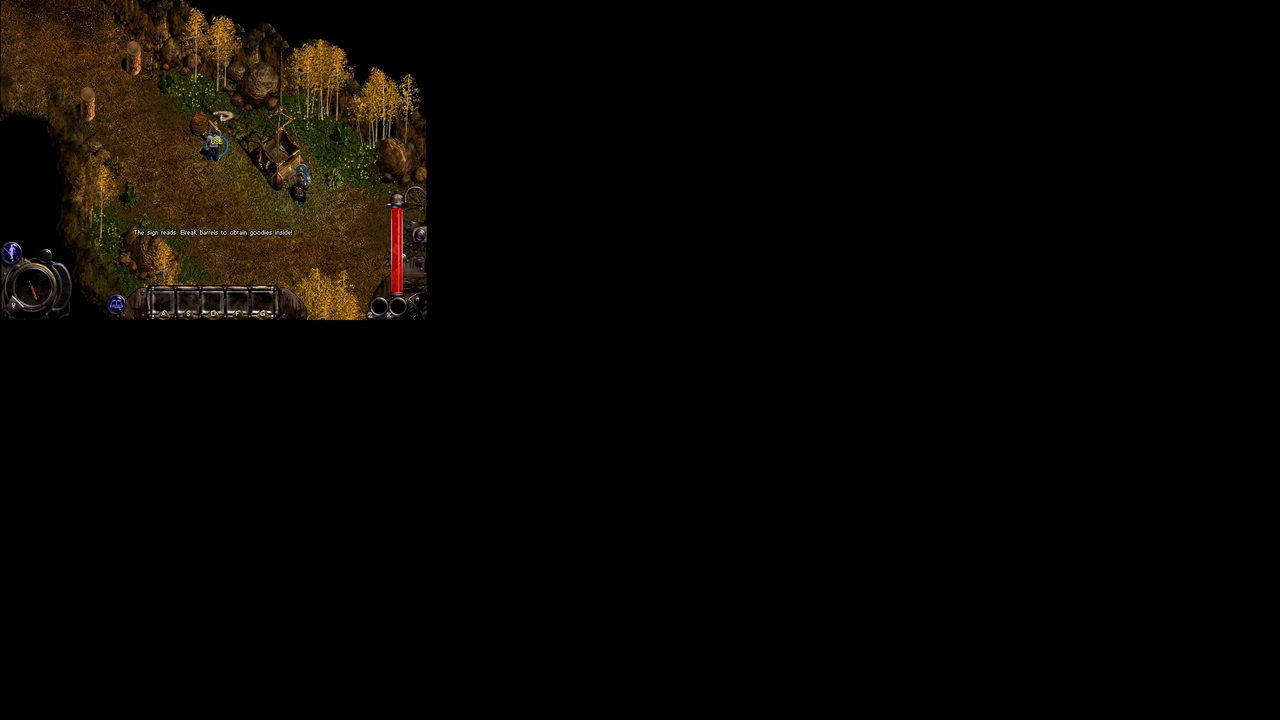
click(203, 124)
click(204, 127)
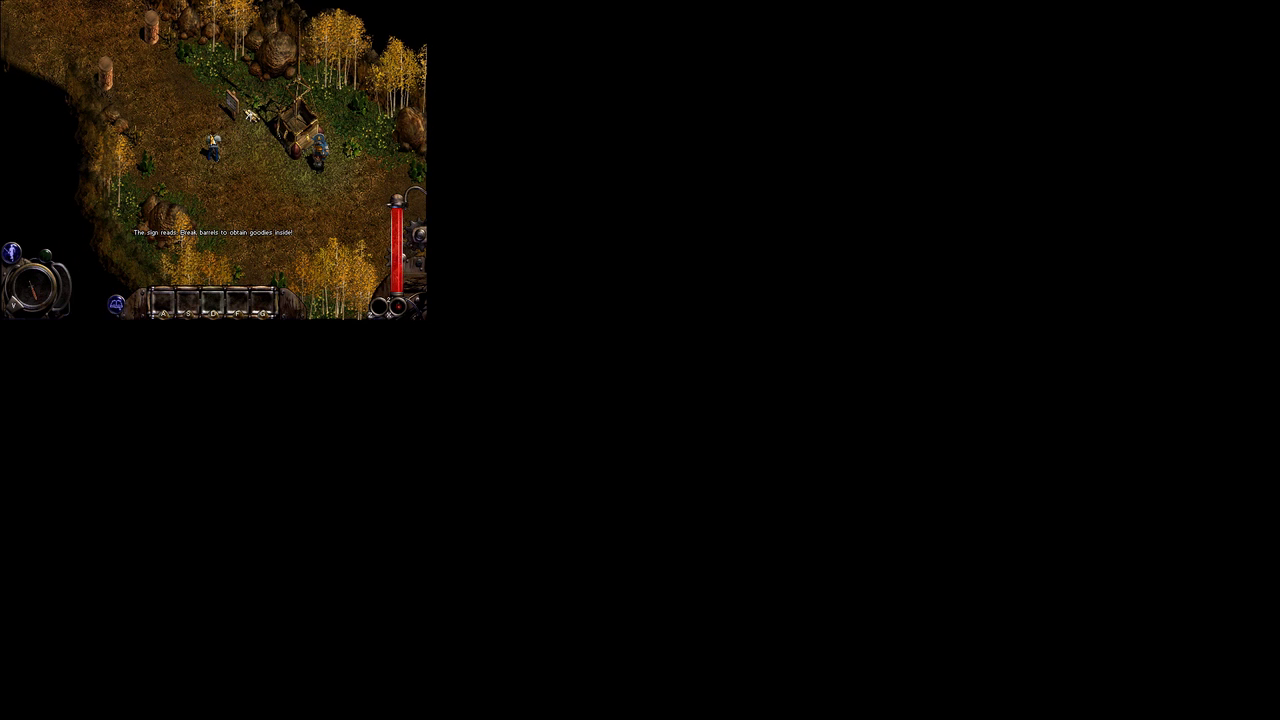
- Collect the Bat beast scroll from the barrel, then walk up-left along the hillside path
click(250, 115)
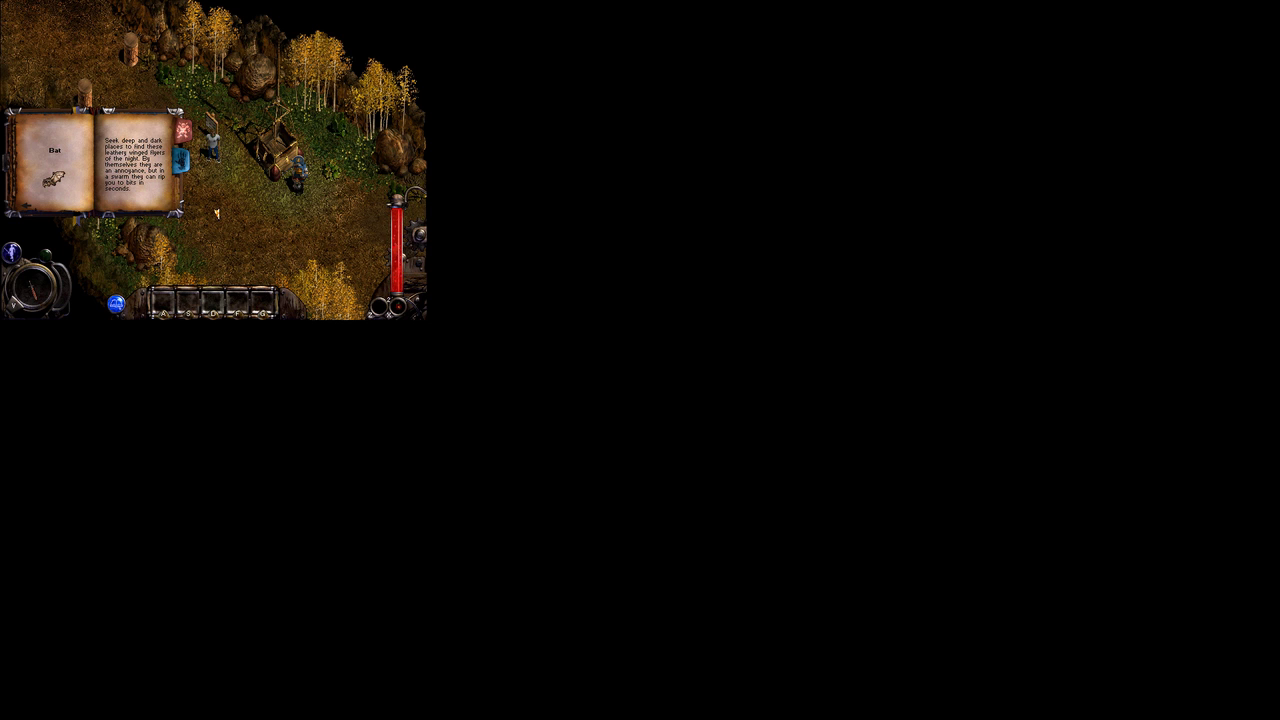
key(Escape)
click(99, 93)
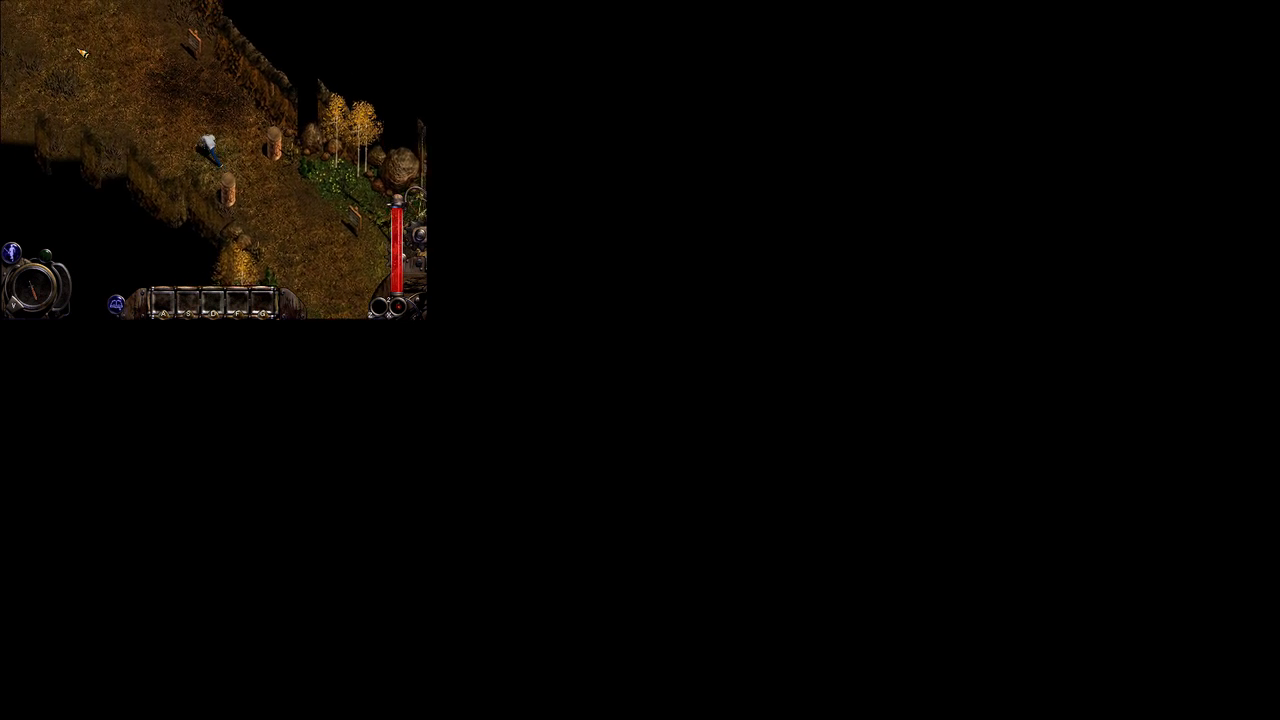